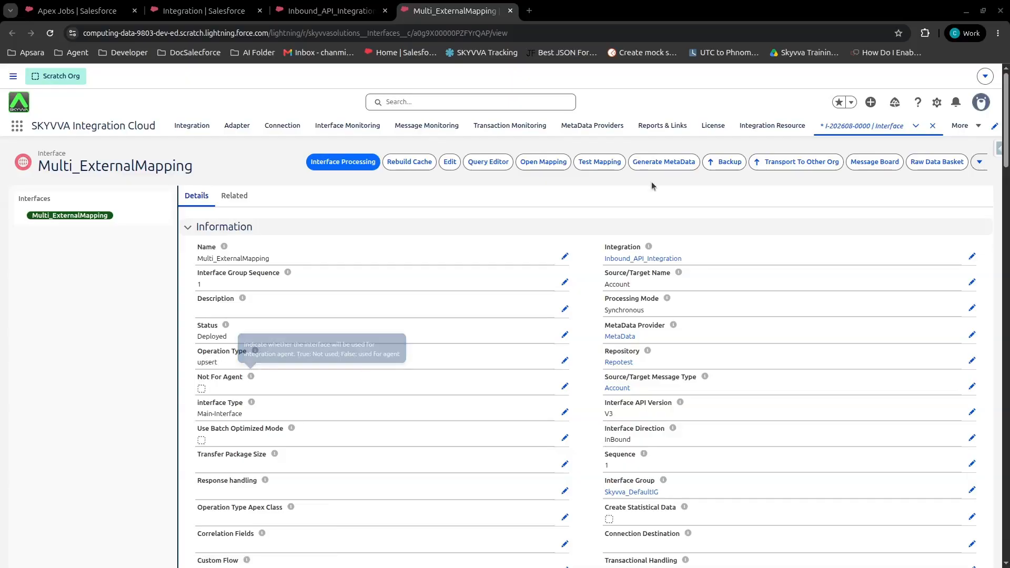
Open the interface's mapping tool, map the source Account node to the target Account object, and auto-map its fields
left_click(545, 162)
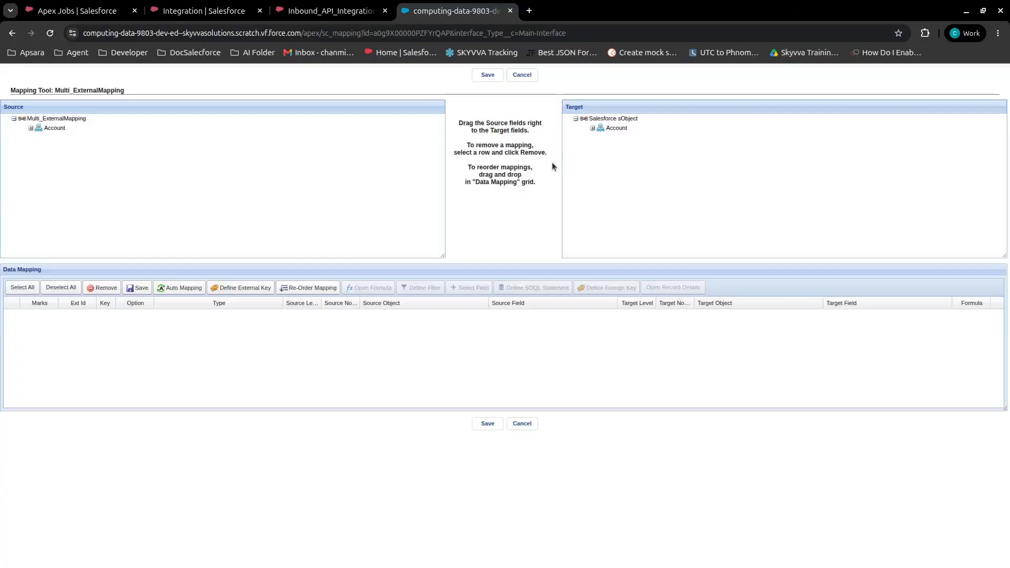
left_click(593, 128)
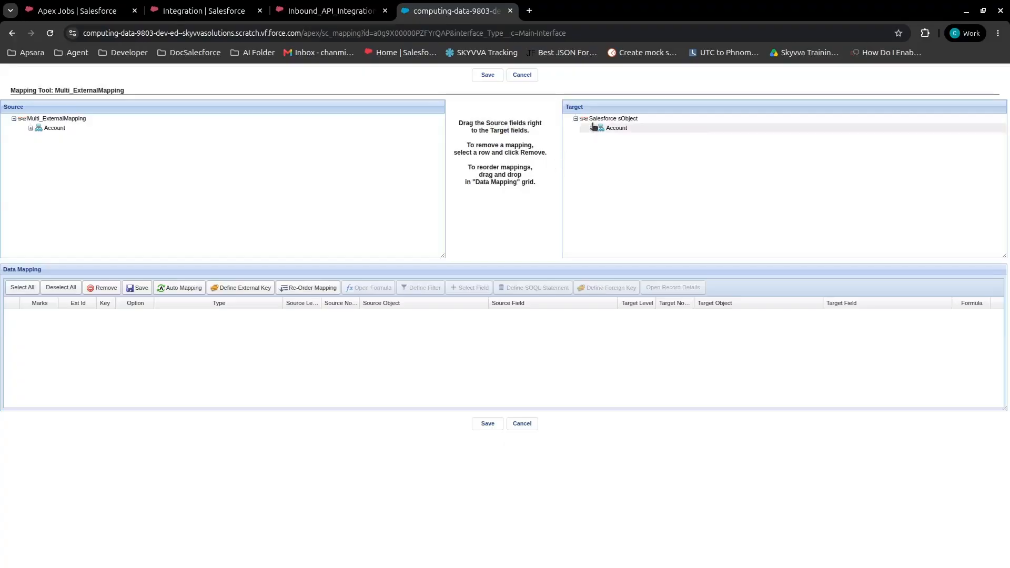
left_click(32, 129)
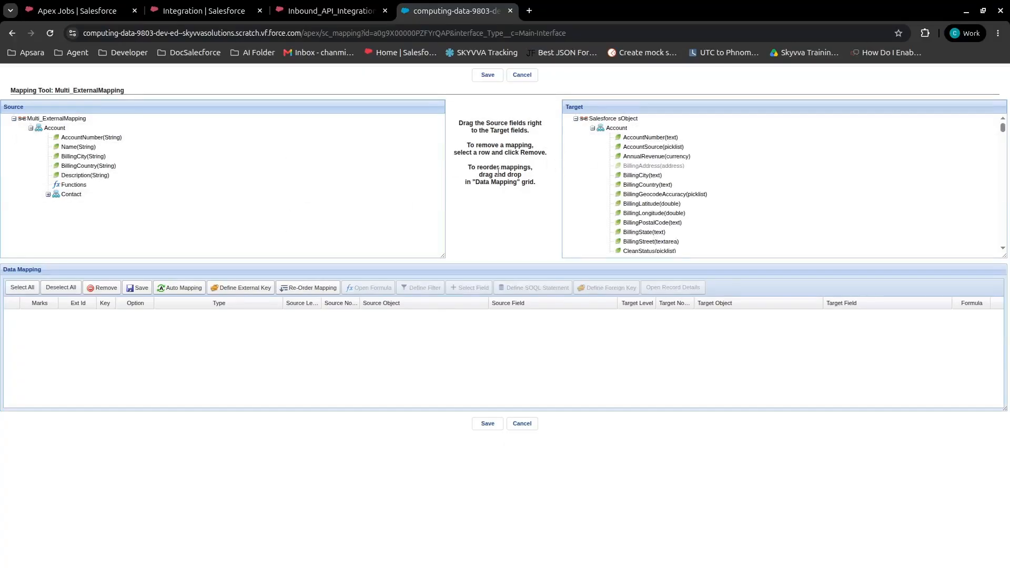
left_click_drag(67, 130, 614, 131)
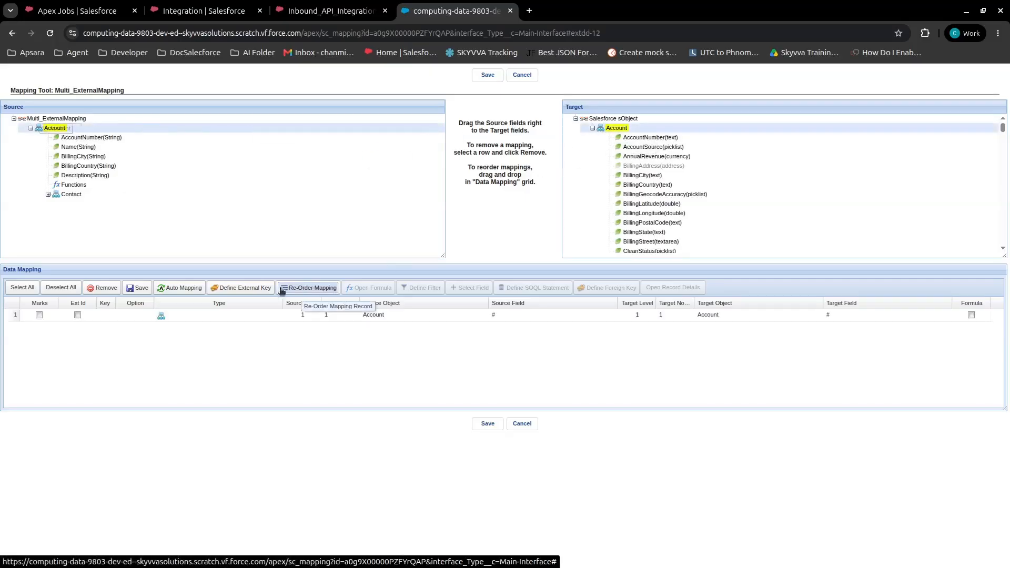
left_click(186, 289)
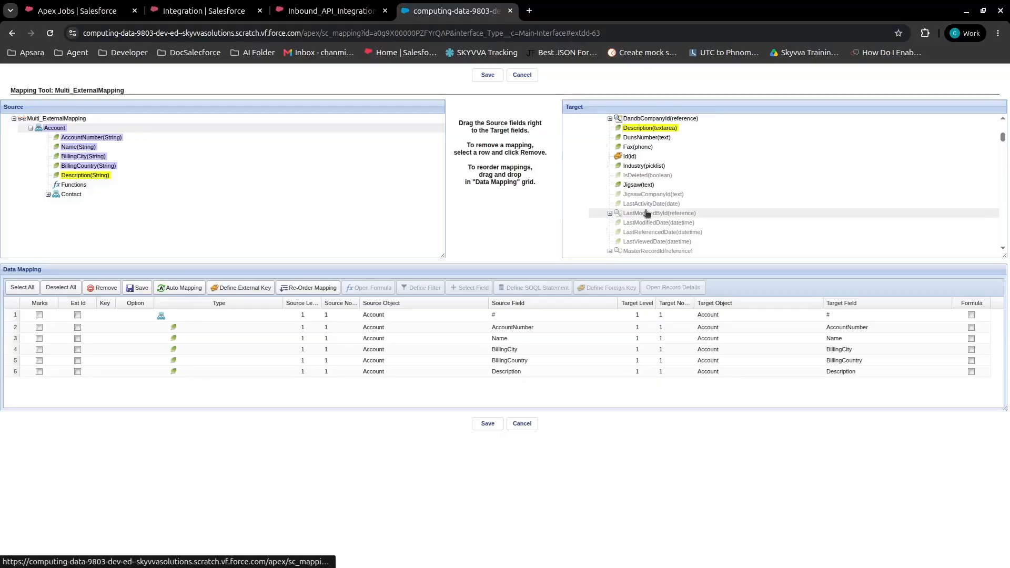
Map the source Contact node to the target Contact(AccountId) relationship and auto-map its fields
scroll(648, 213, "down", 5)
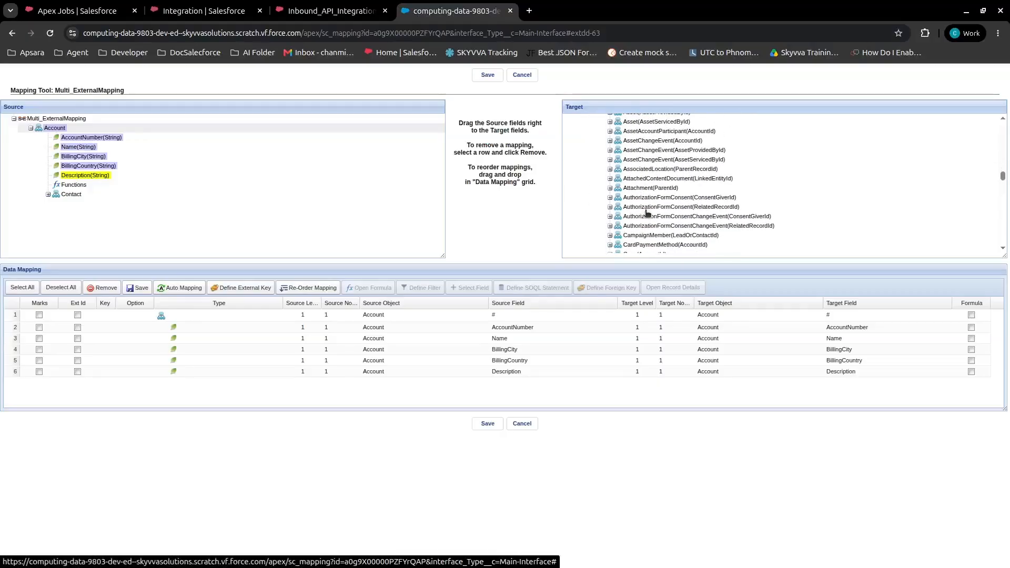
scroll(647, 212, "down", 3)
left_click_drag(648, 185, 71, 195)
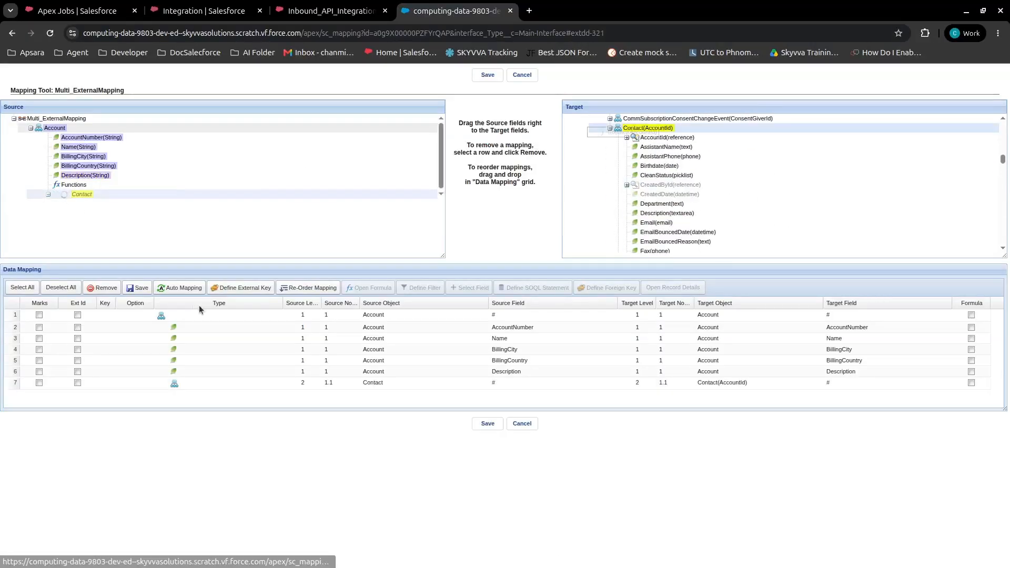
left_click(172, 288)
scroll(649, 200, "down", 3)
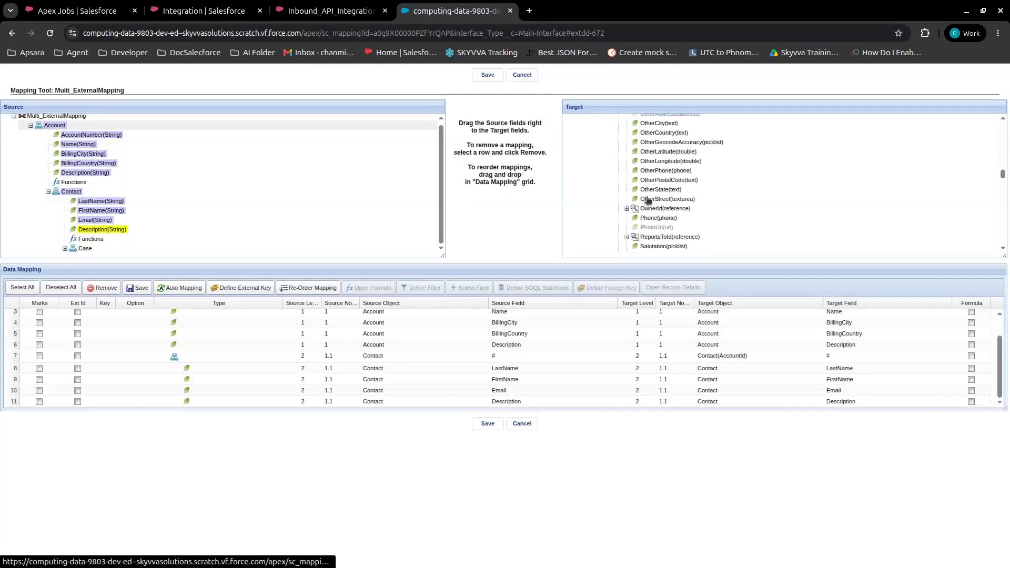
Map the source Case node to the target Case(ContactId) relationship, auto-map its fields, and enlarge the mapping grid
scroll(648, 200, "up", 10)
left_click_drag(652, 150, 90, 252)
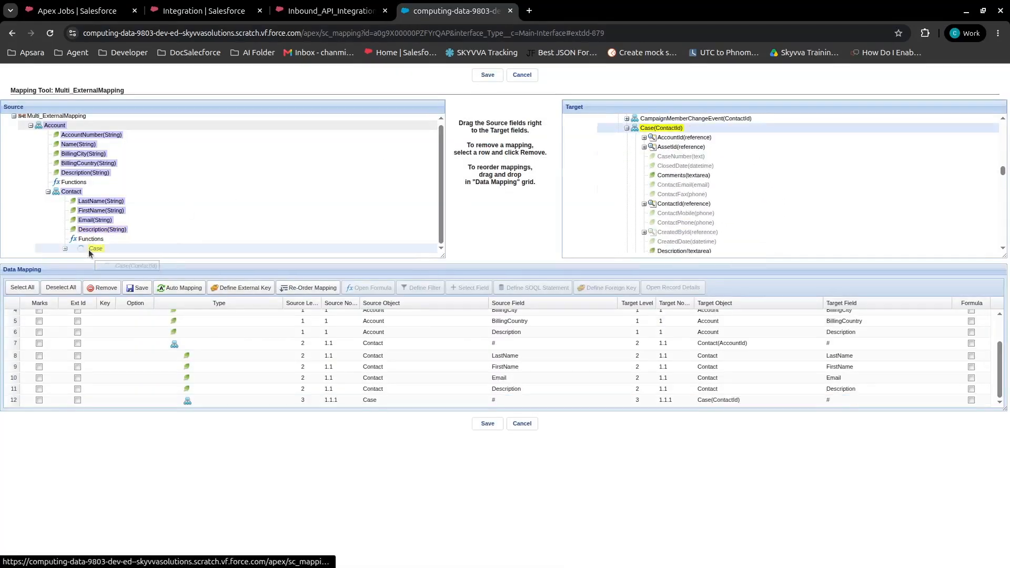
left_click(171, 288)
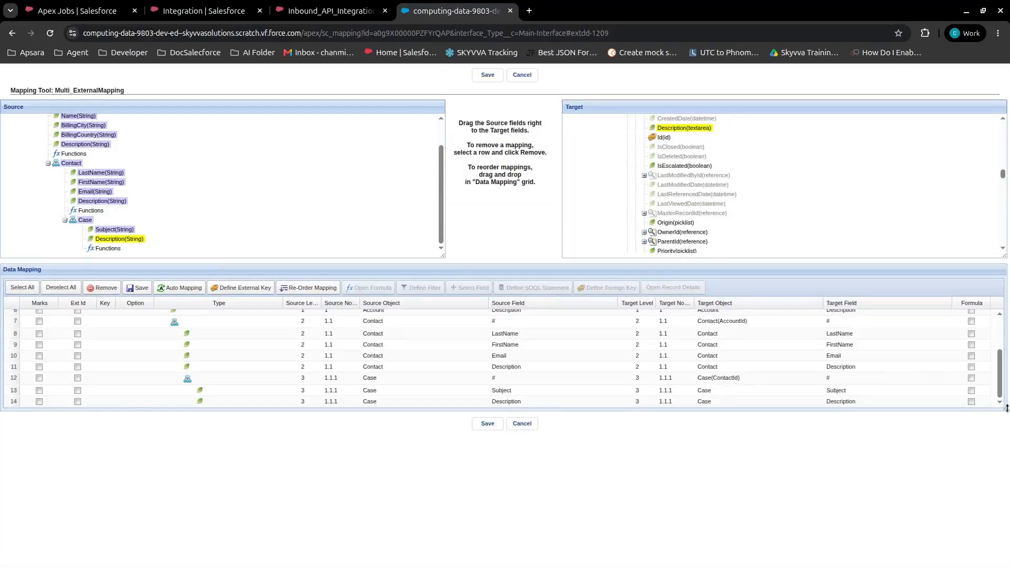
left_click_drag(1006, 408, 1005, 476)
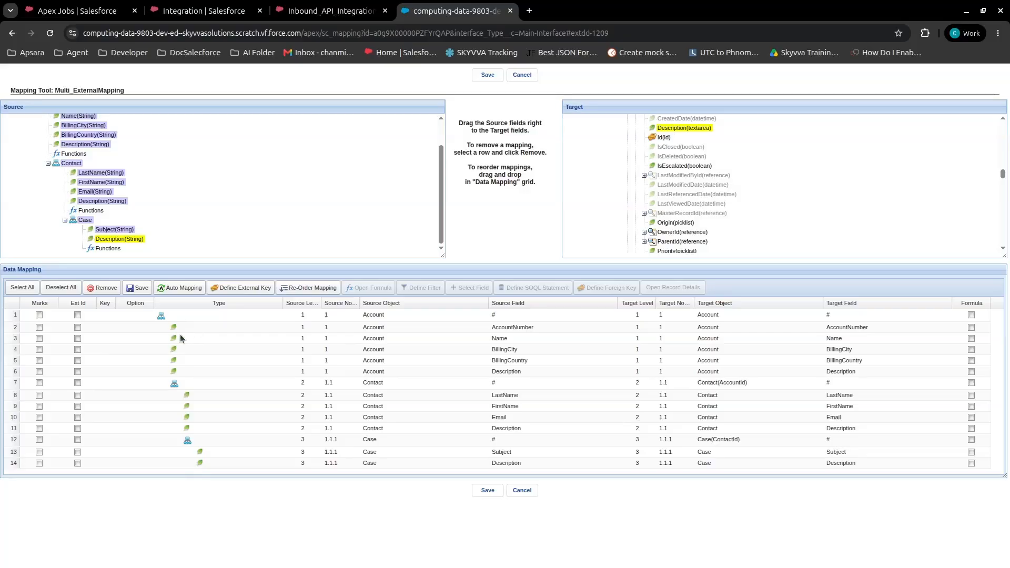
Define an external key on Account using AccountNumber, BillingCity and BillingCountry with the AND condition
left_click(222, 288)
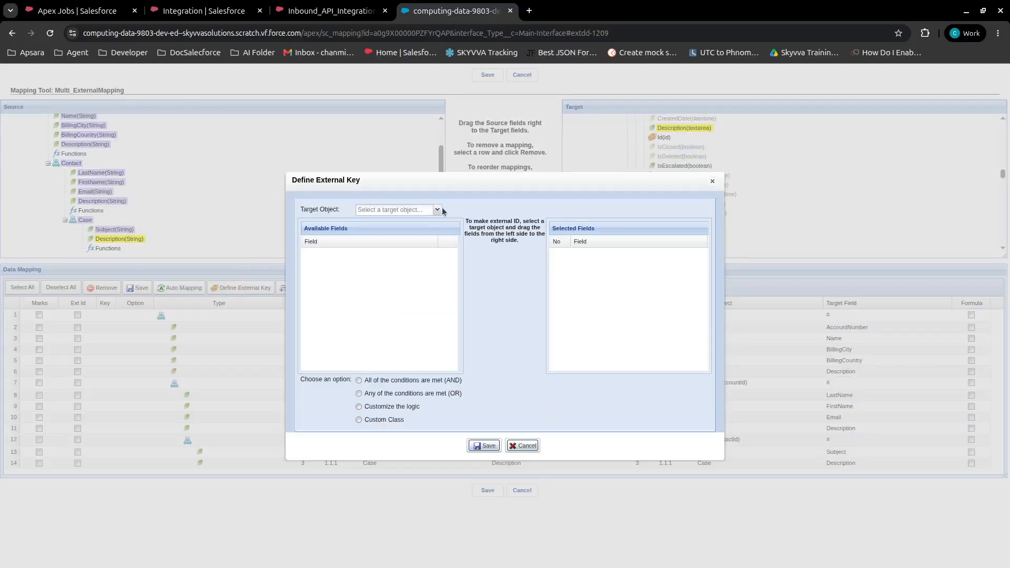
left_click(368, 211)
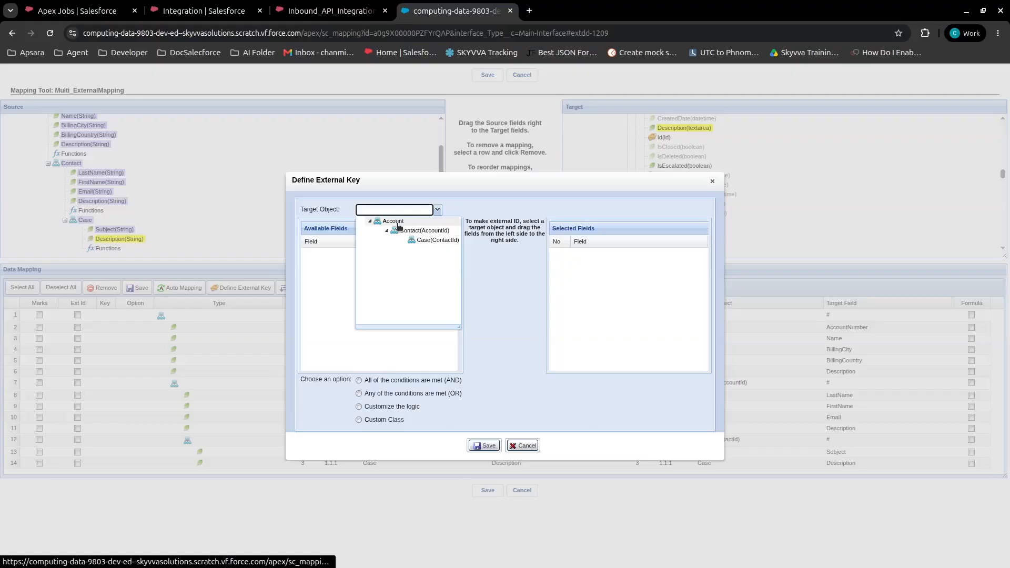
left_click(398, 223)
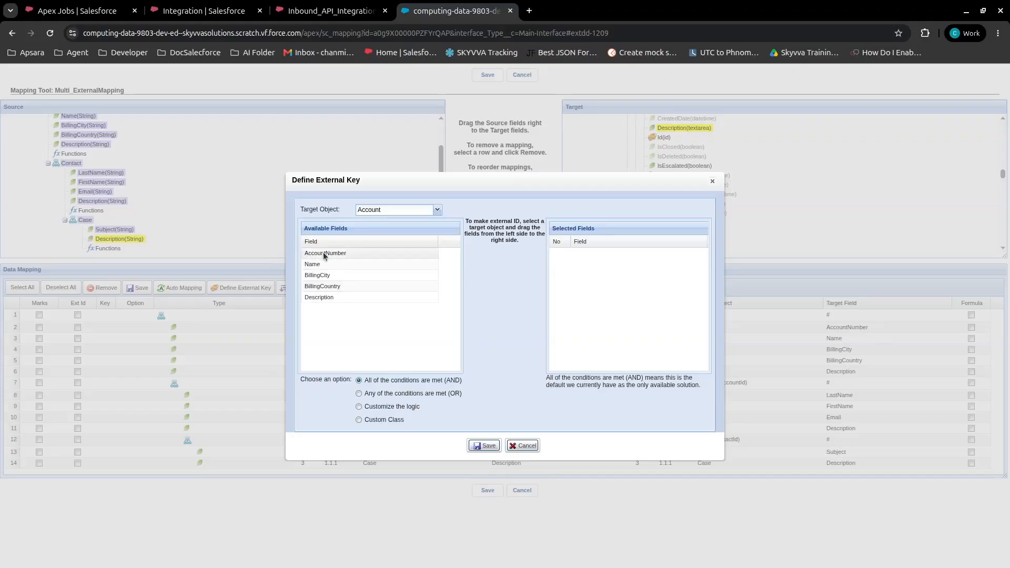
left_click_drag(322, 253, 610, 271)
left_click_drag(308, 267, 583, 280)
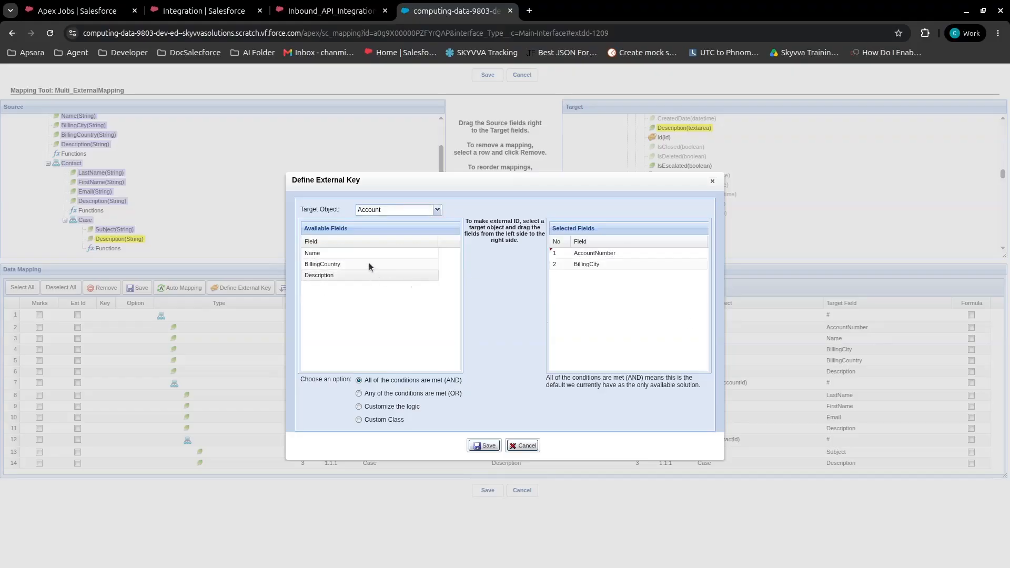
left_click_drag(370, 266, 590, 294)
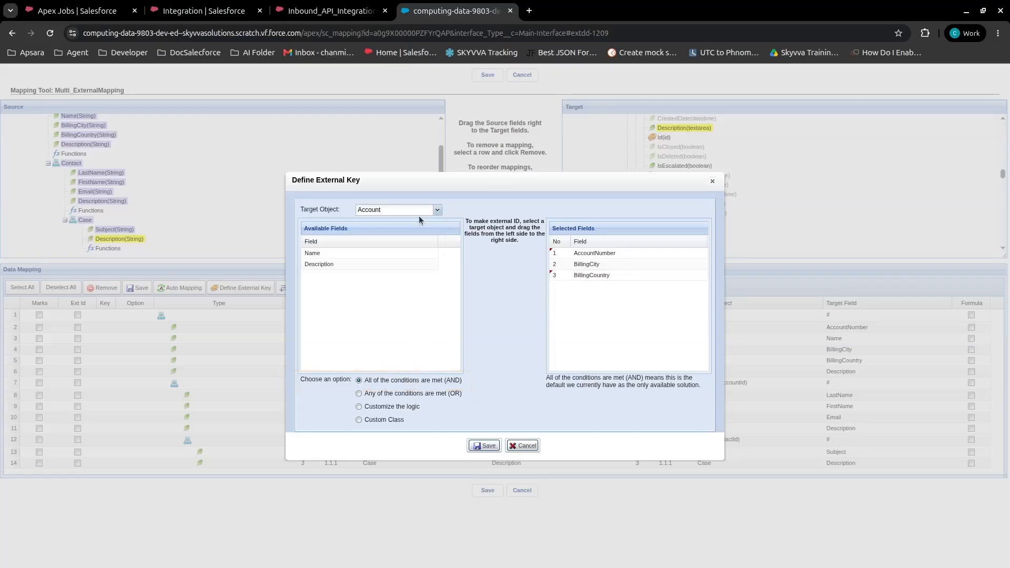
Set LastName as the external key field for the Contact(AccountId) target object
left_click(420, 213)
left_click(413, 235)
left_click_drag(332, 254, 579, 260)
Set Subject as the external key field for Case(ContactId), save the external key definition, and save the mapping
left_click(409, 212)
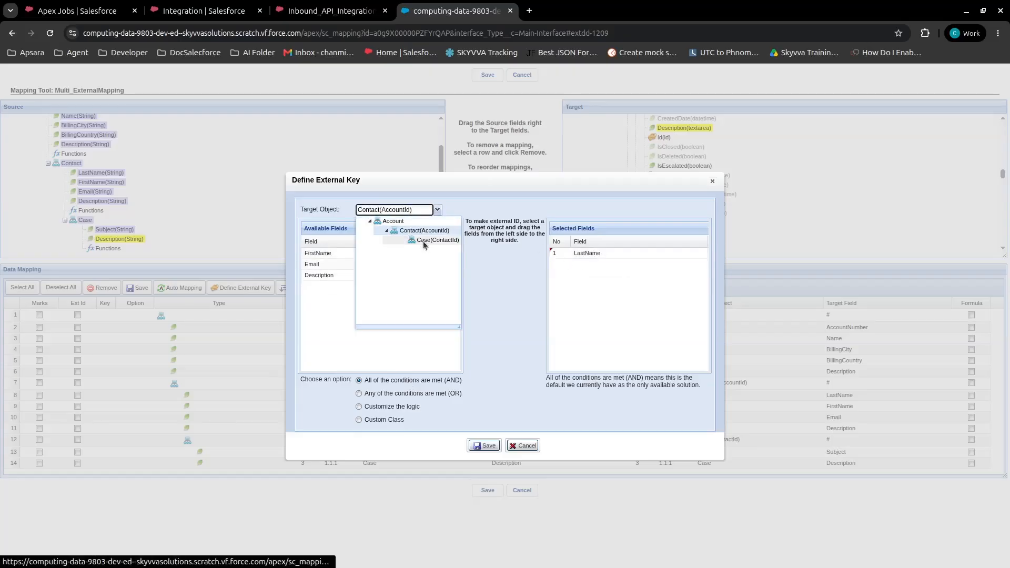
left_click(423, 241)
left_click_drag(348, 254, 395, 213)
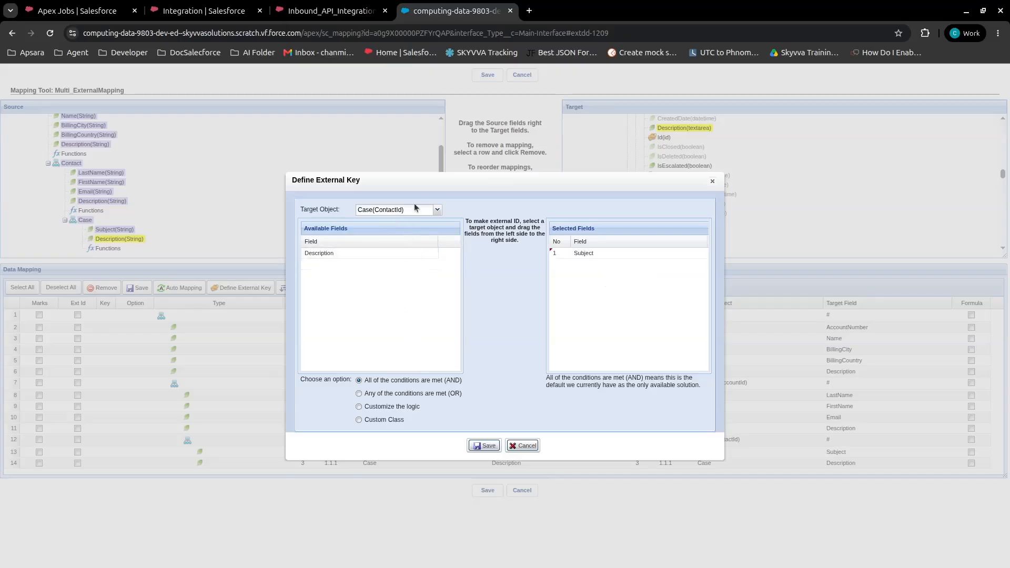
left_click(437, 210)
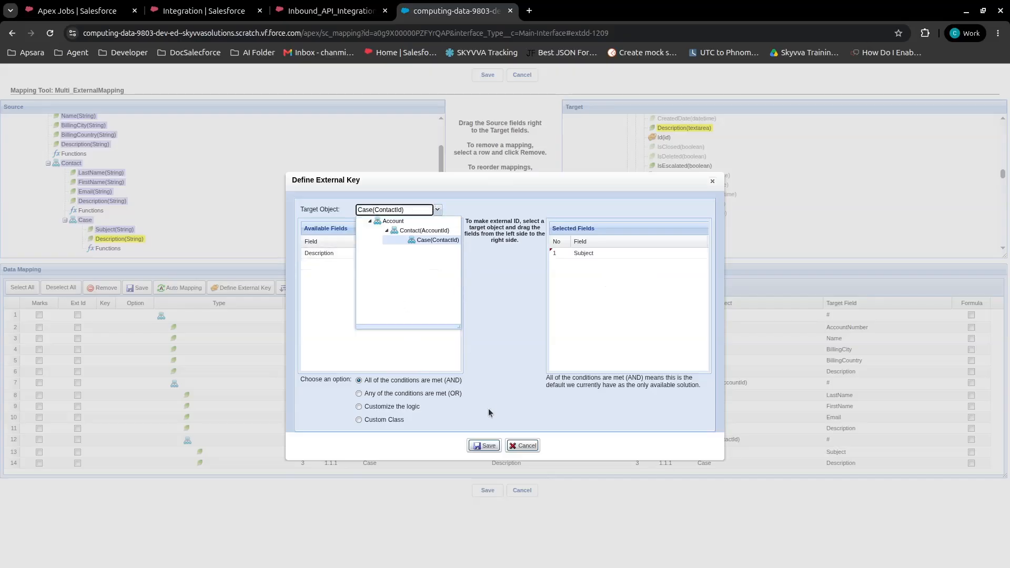
left_click(481, 447)
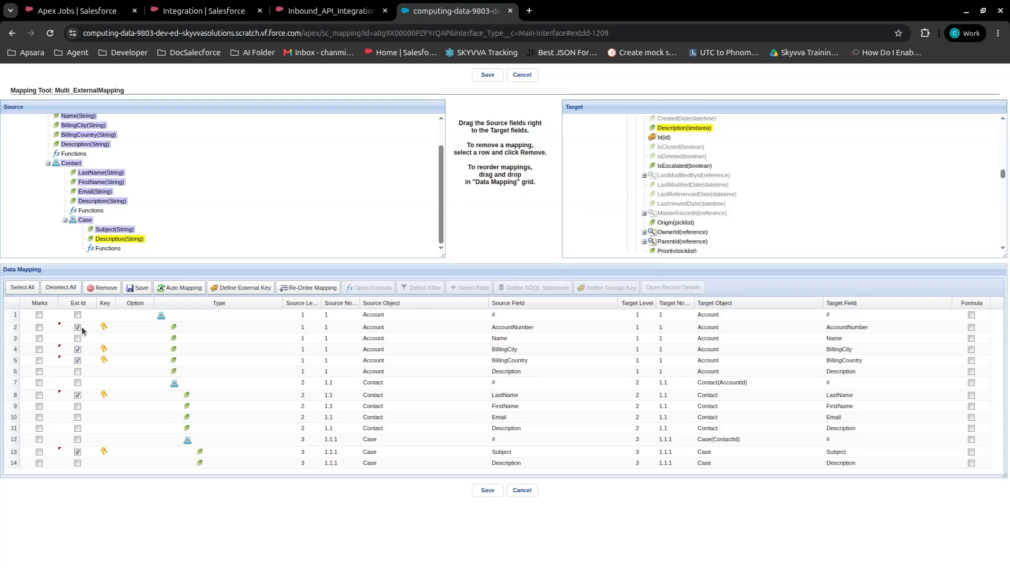
left_click(137, 291)
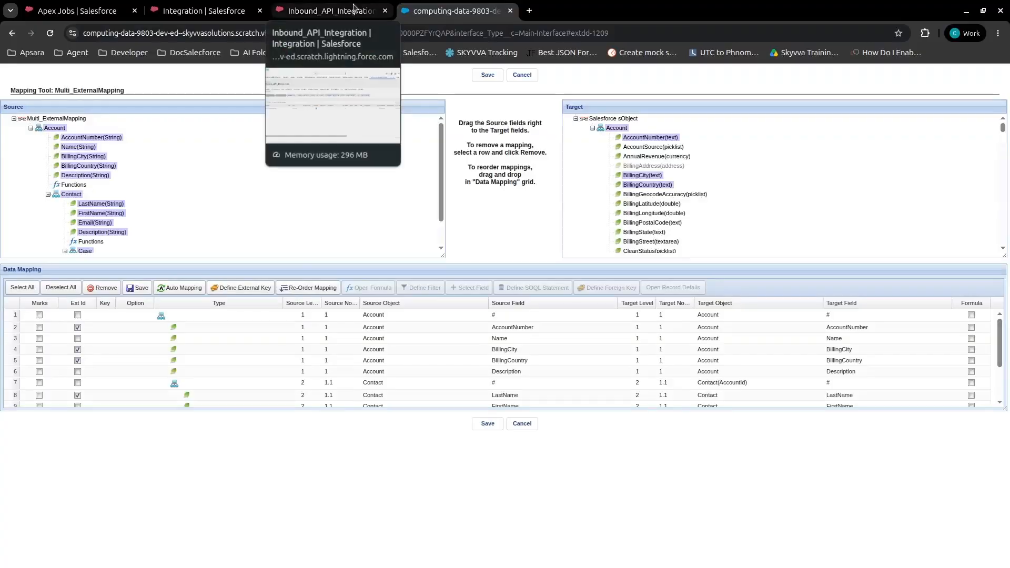
Expand Multi_ExternalMapping in the integration's interface list to view its child interfaces, then refresh the list
left_click(353, 8)
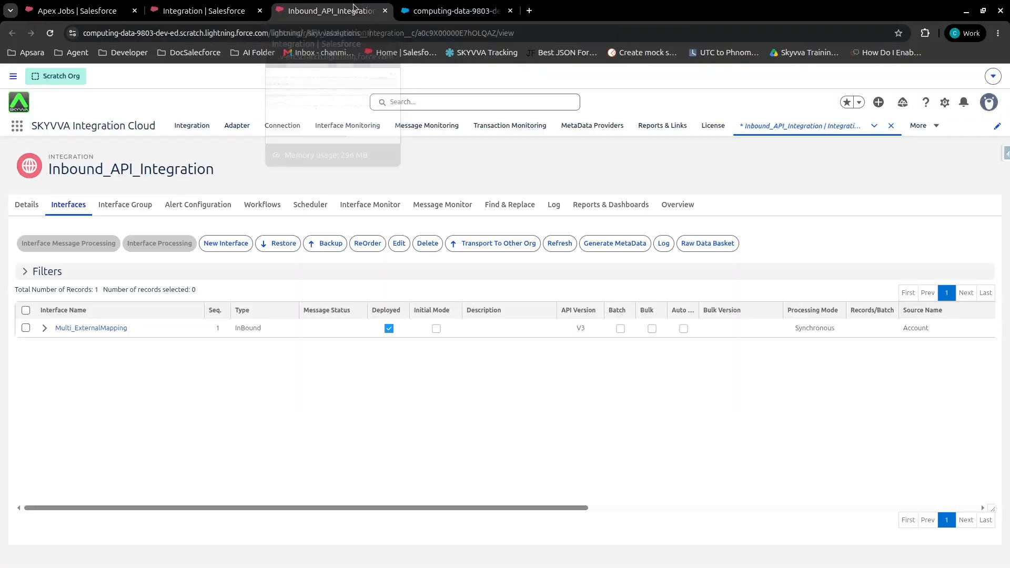
left_click(44, 328)
left_click(94, 330, "ctrl")
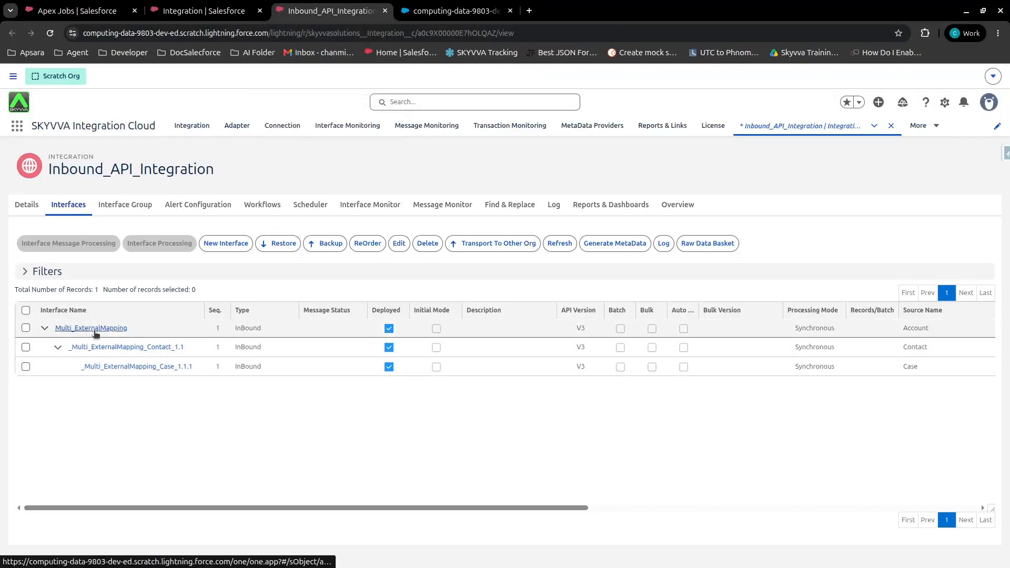
left_click(558, 248)
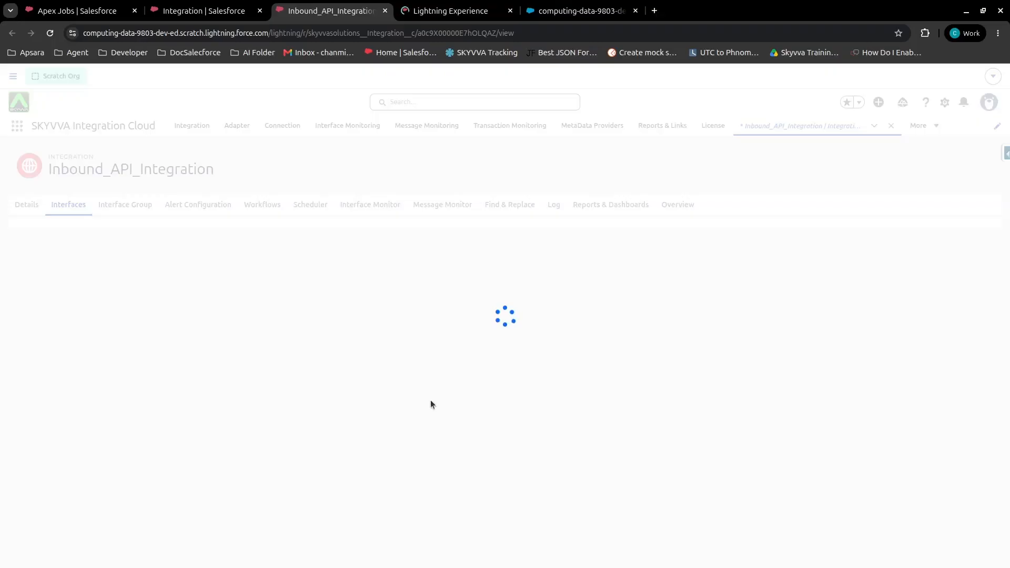
Switch to Postman, maximize it, and open the body of the V4/Integrate JSON_AND request
left_click_drag(0, 50, 551, 57)
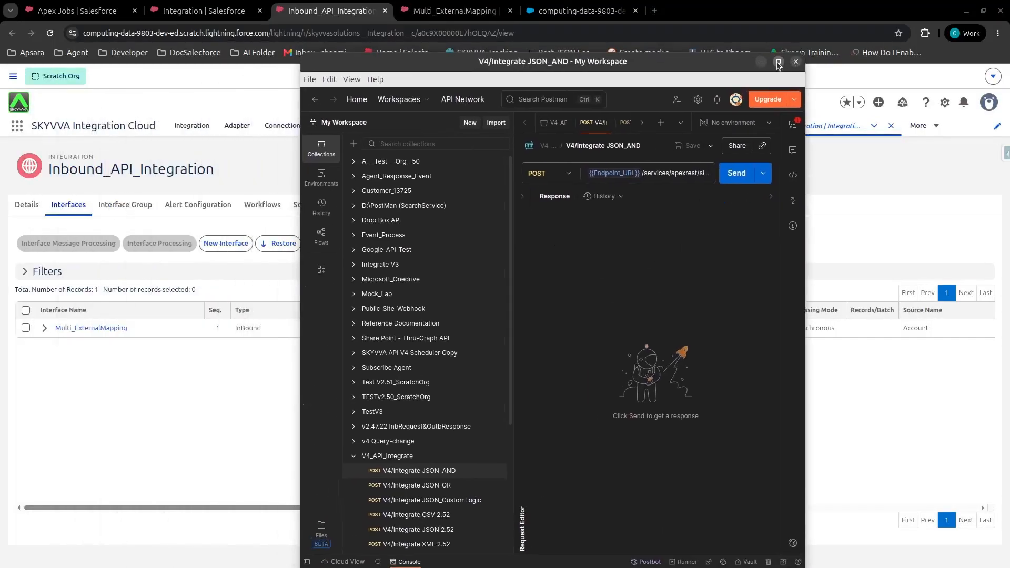
left_click(778, 61)
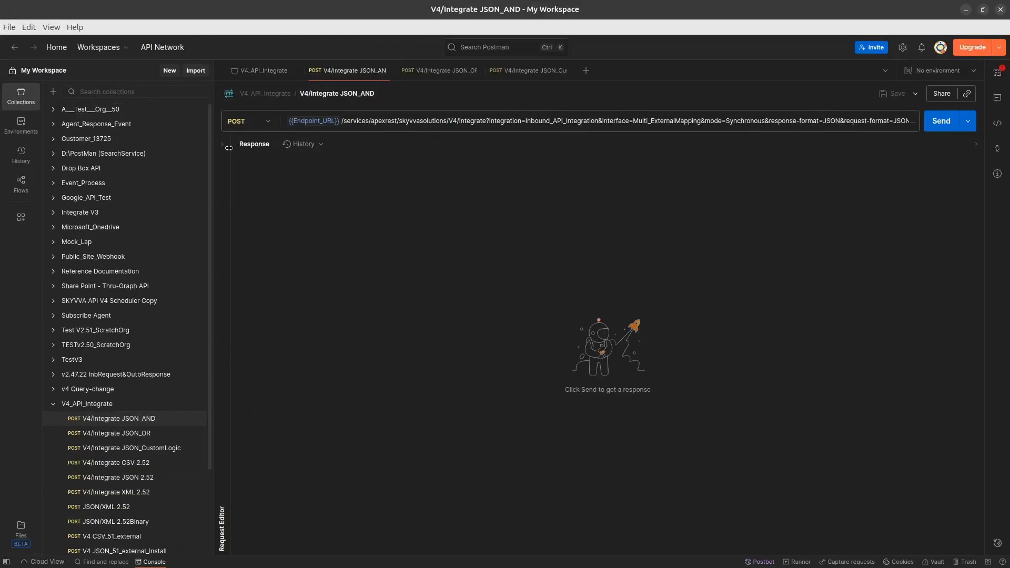
left_click_drag(229, 147, 730, 152)
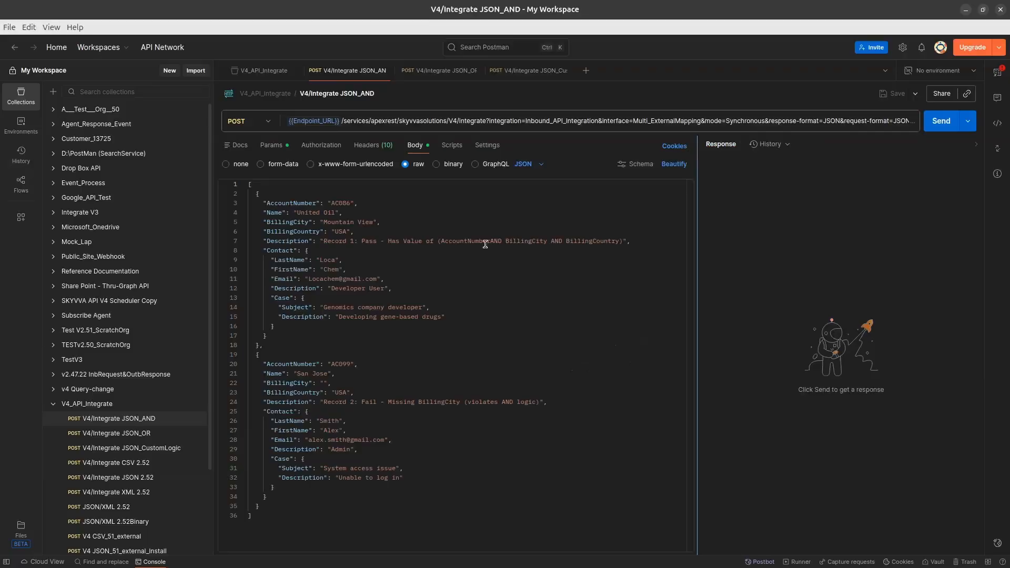
Examine the AccountNumber, BillingCity and BillingCountry values of both records in the JSON request body
left_click(339, 203)
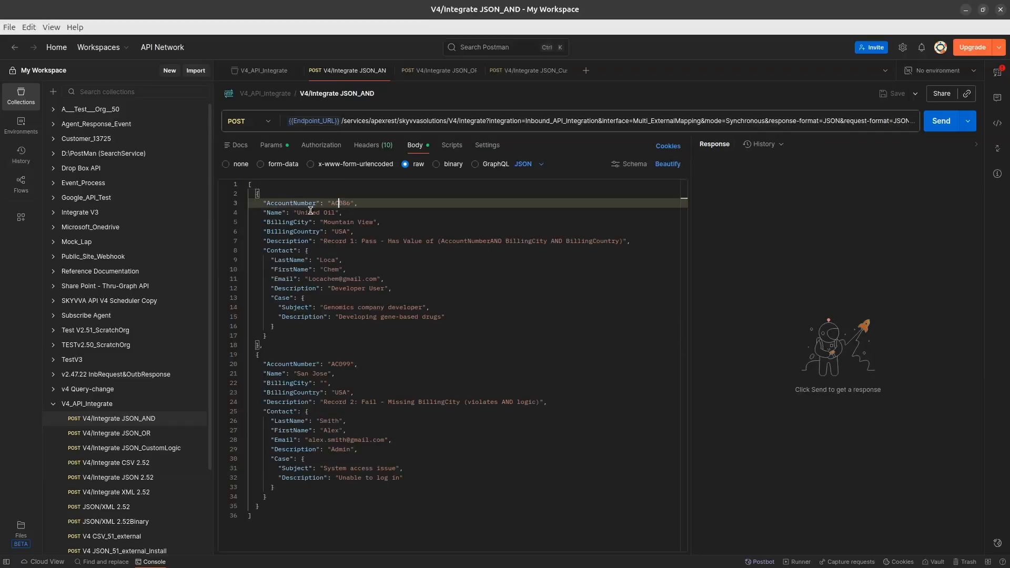
double_click(336, 207)
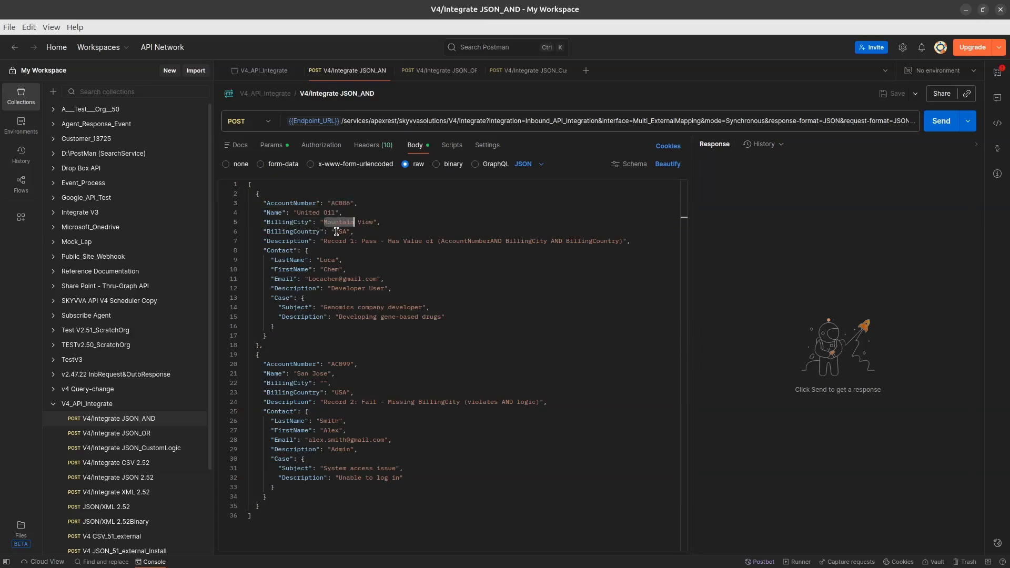
double_click(337, 231)
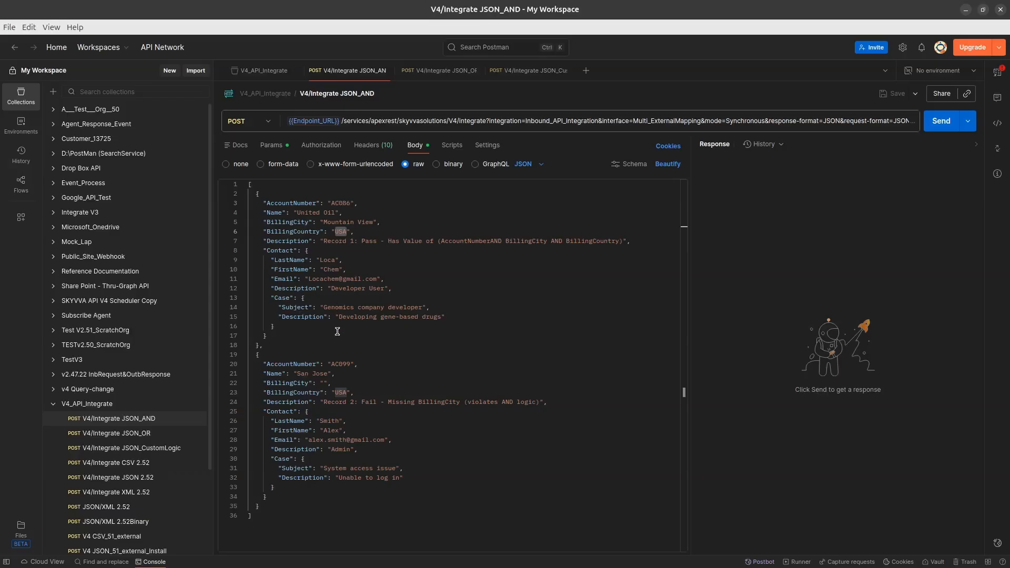
left_click(343, 364)
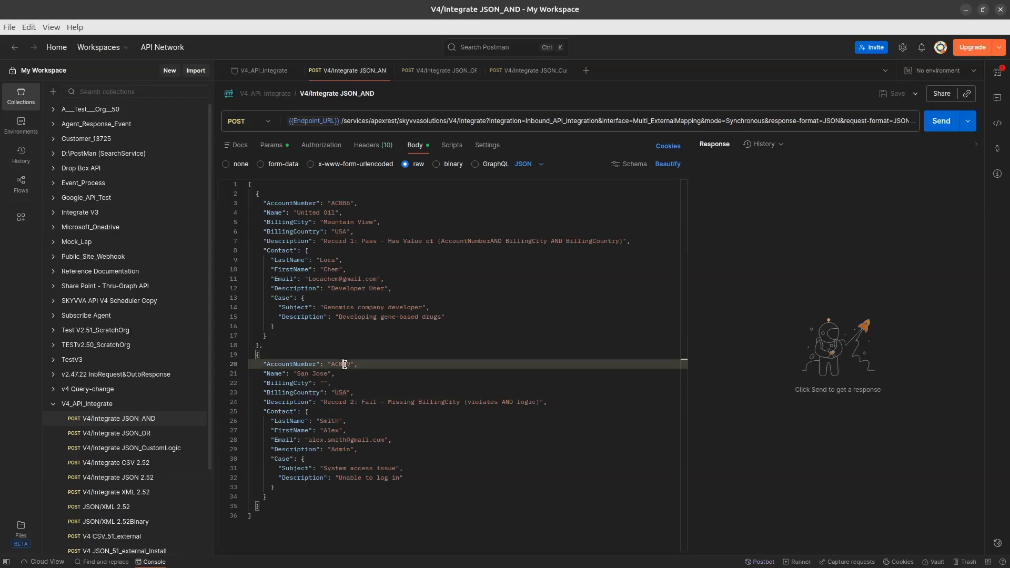
double_click(341, 393)
left_click(397, 381)
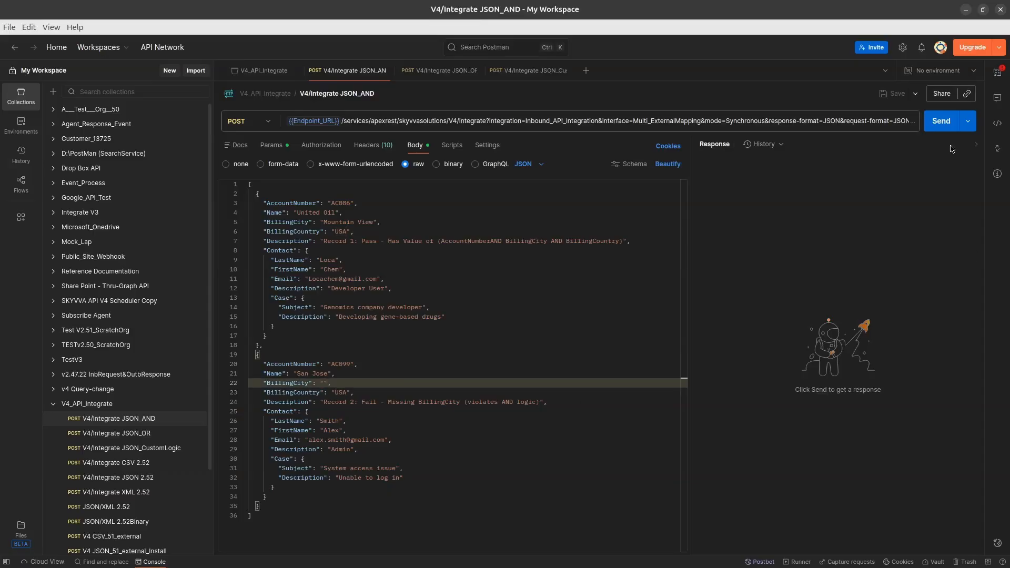
Send the request, review the failed and completed records in the response, and return to the browser
left_click(947, 122)
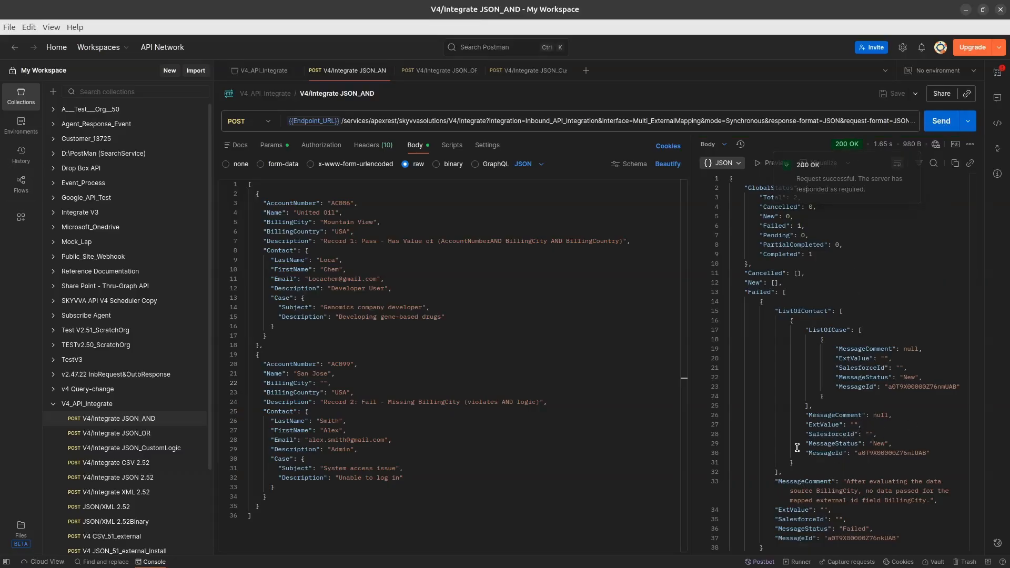
scroll(907, 448, "down", 2)
left_click(907, 448)
scroll(884, 434, "down", 5)
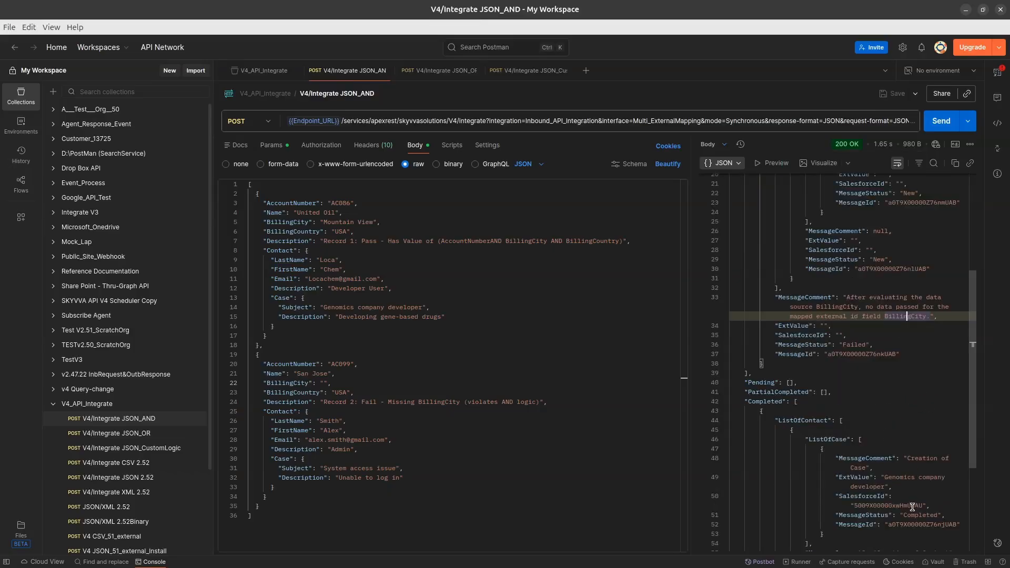
key("alt+Tab")
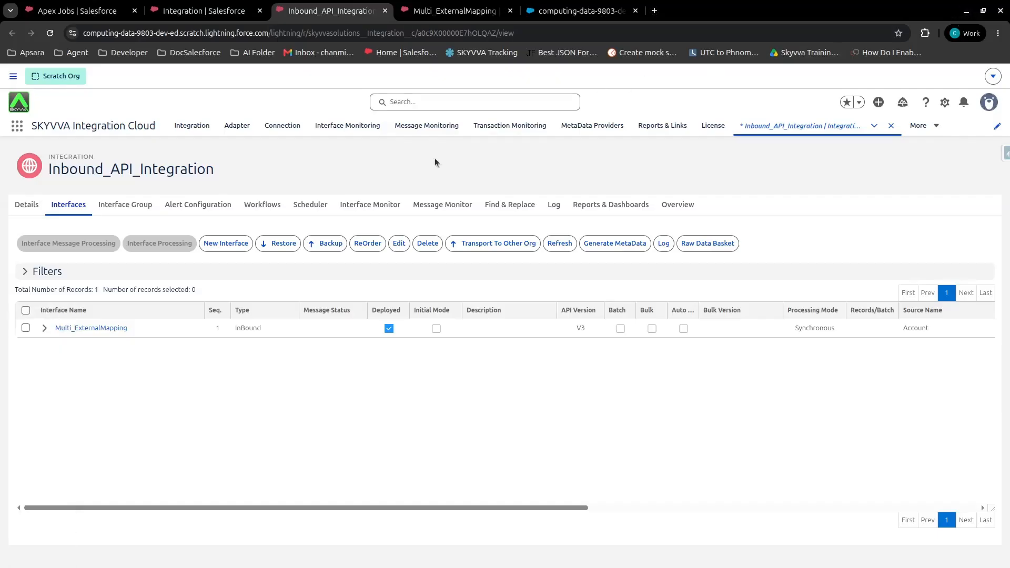
Open the integration's message monitor and expand the inbound API call message and its Account child messages
left_click(436, 210)
scroll(475, 473, "down", 3)
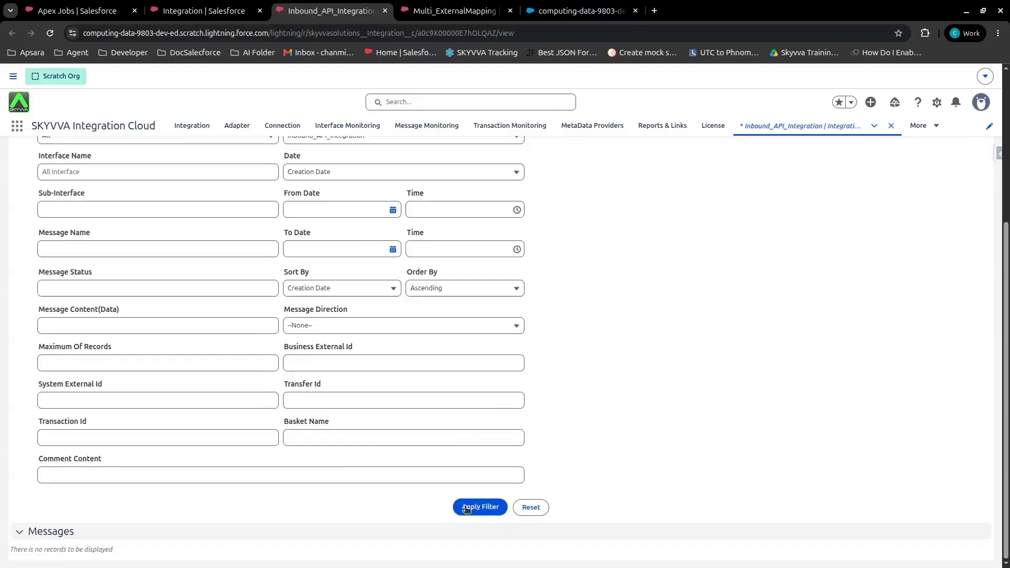
scroll(471, 480, "down", 5)
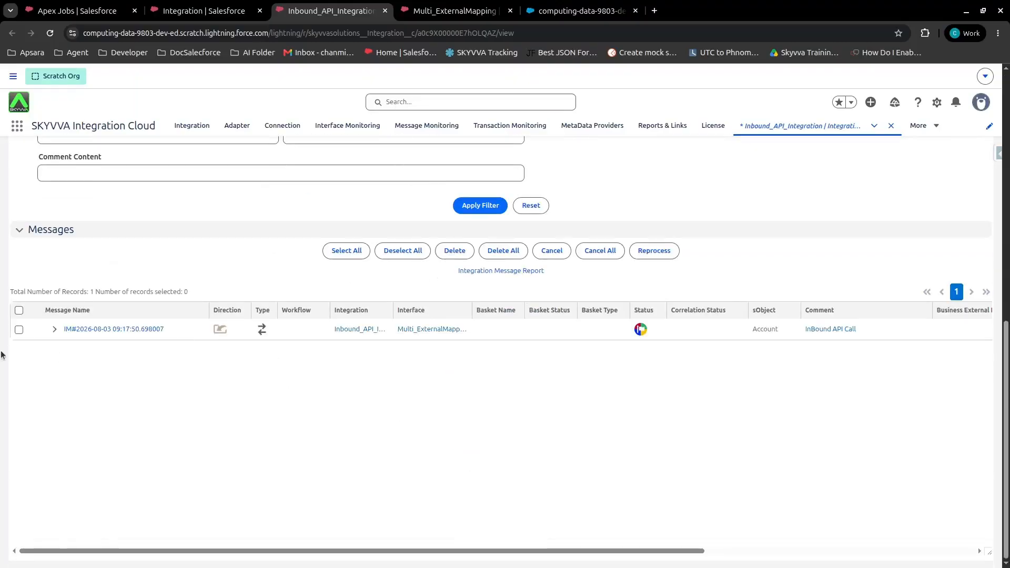
left_click(55, 331)
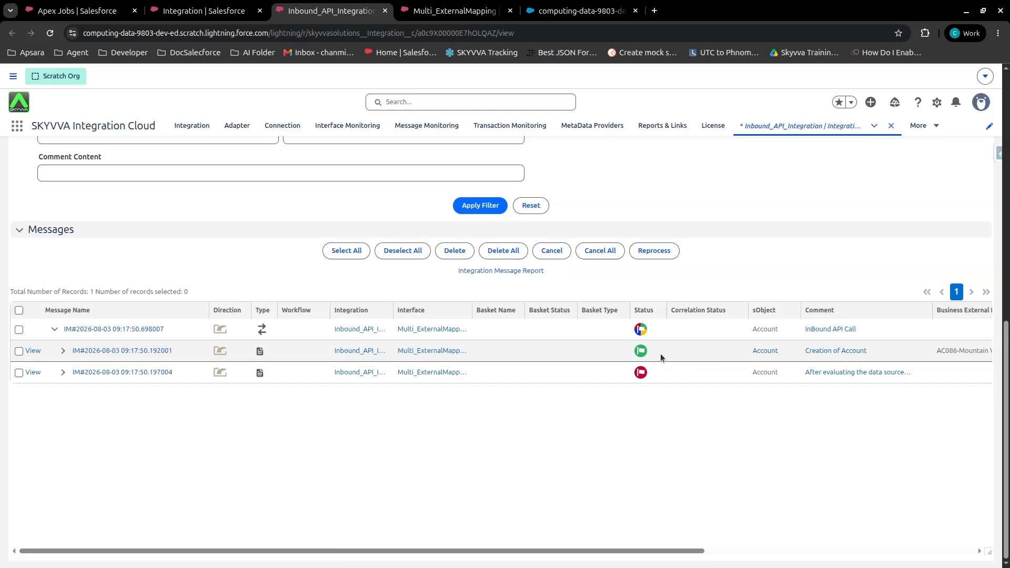
left_click_drag(932, 311, 993, 314)
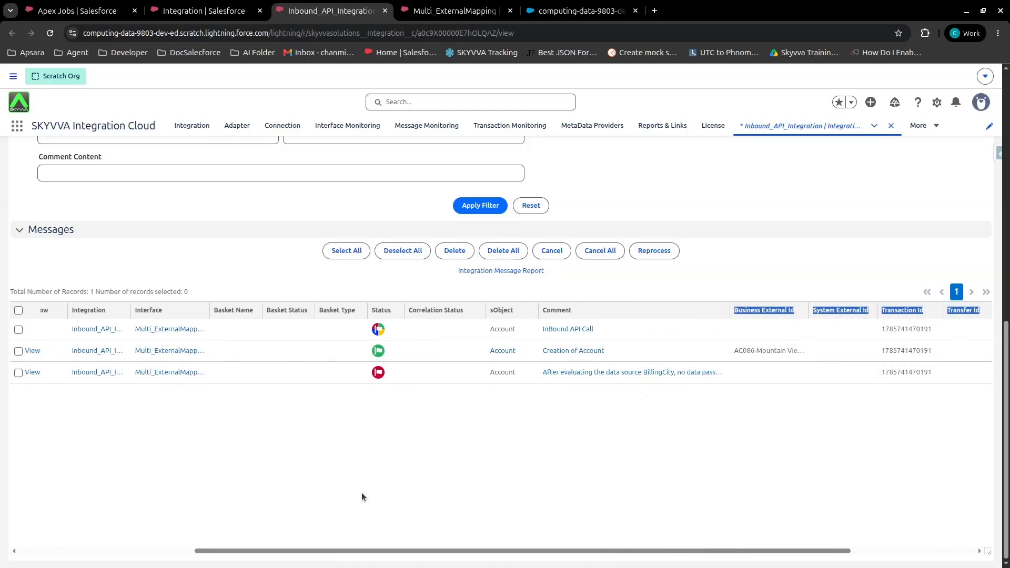
left_click_drag(471, 548, 126, 529)
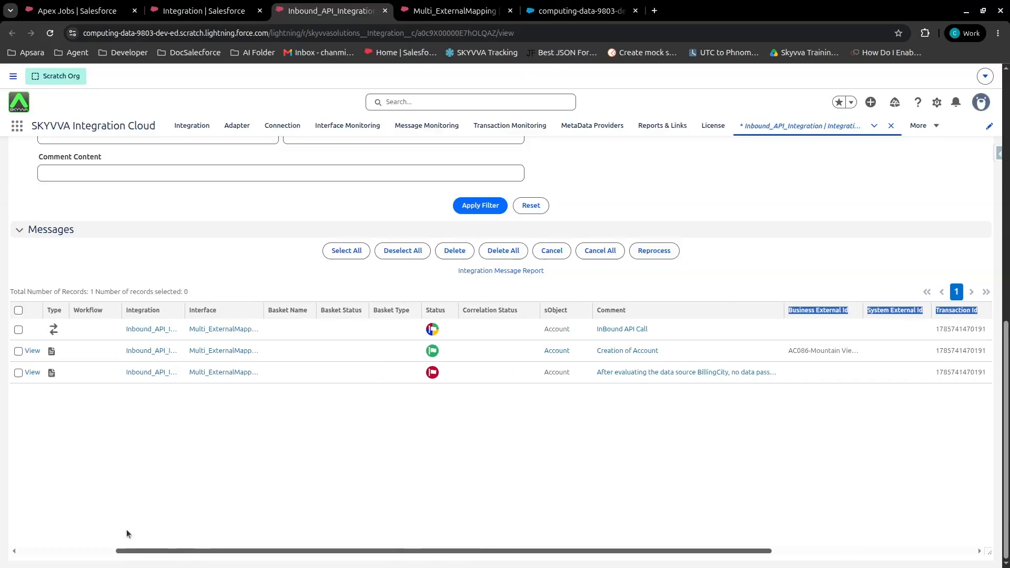
left_click(61, 351)
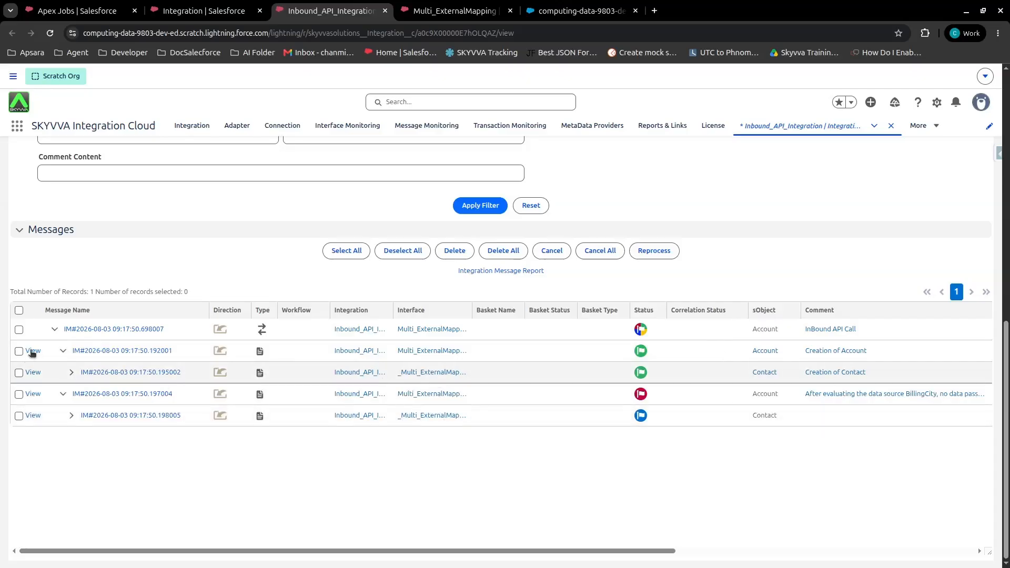
Open the inbound API call message record and expand its whole child message tree
left_click(100, 329)
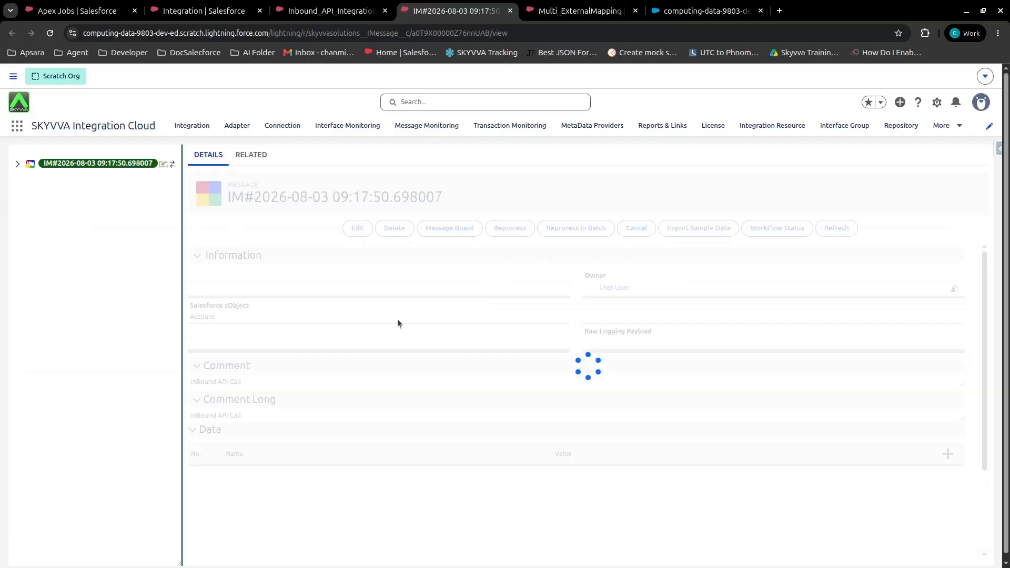
scroll(547, 384, "down", 3)
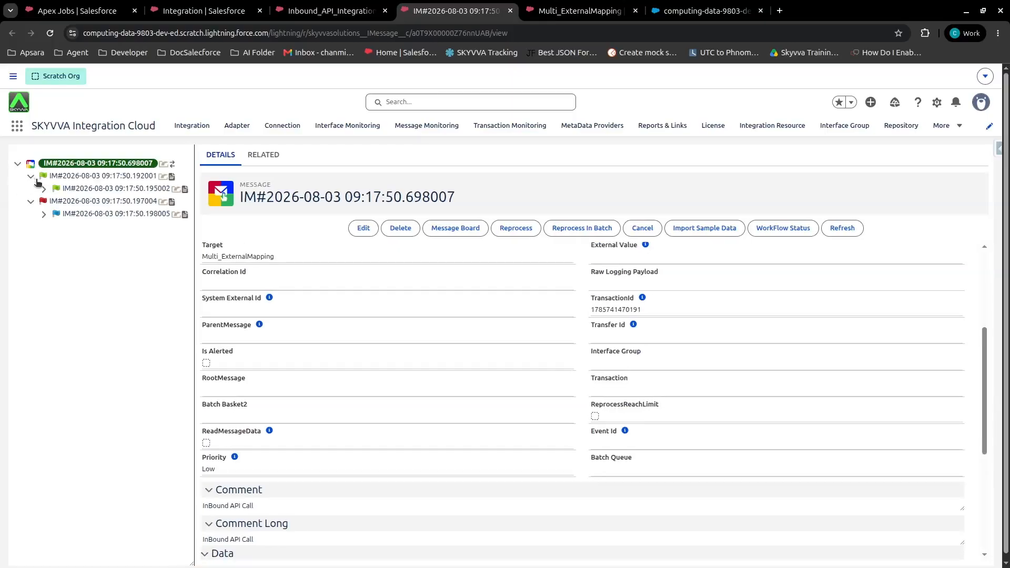
left_click(43, 189)
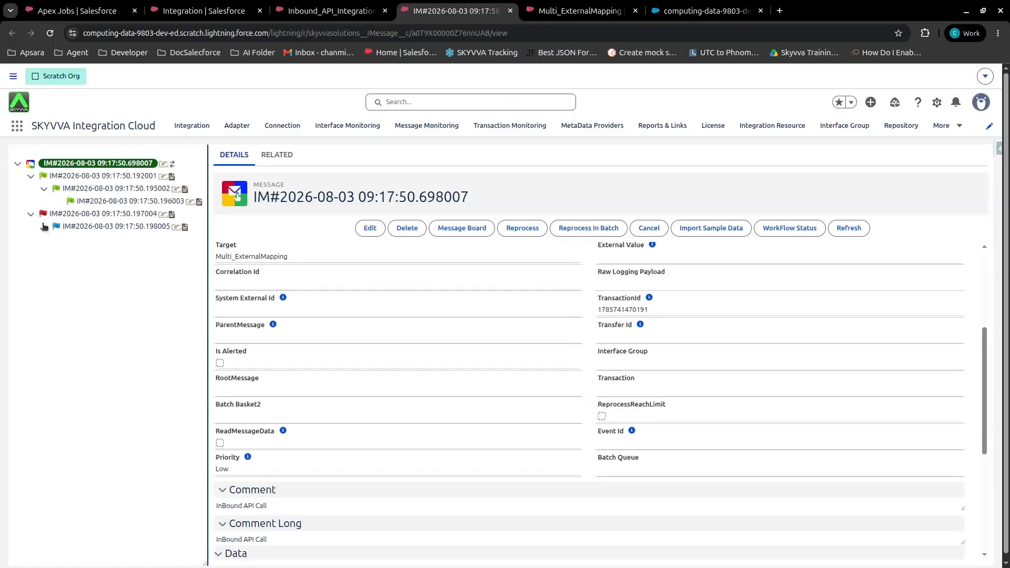
left_click(44, 227)
scroll(394, 333, "down", 3)
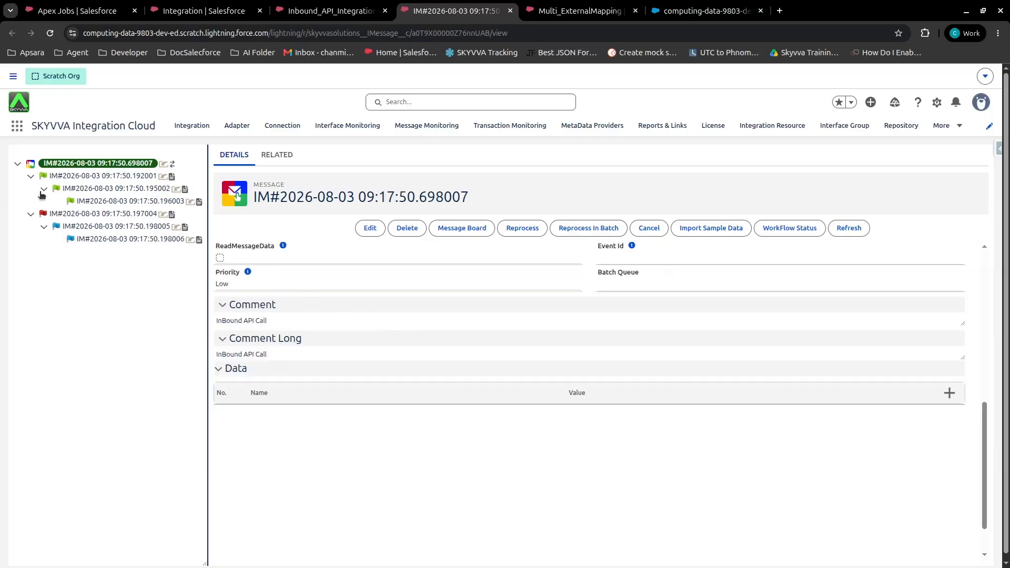
Inspect the completed Account message's data fields and its external value
left_click(75, 179)
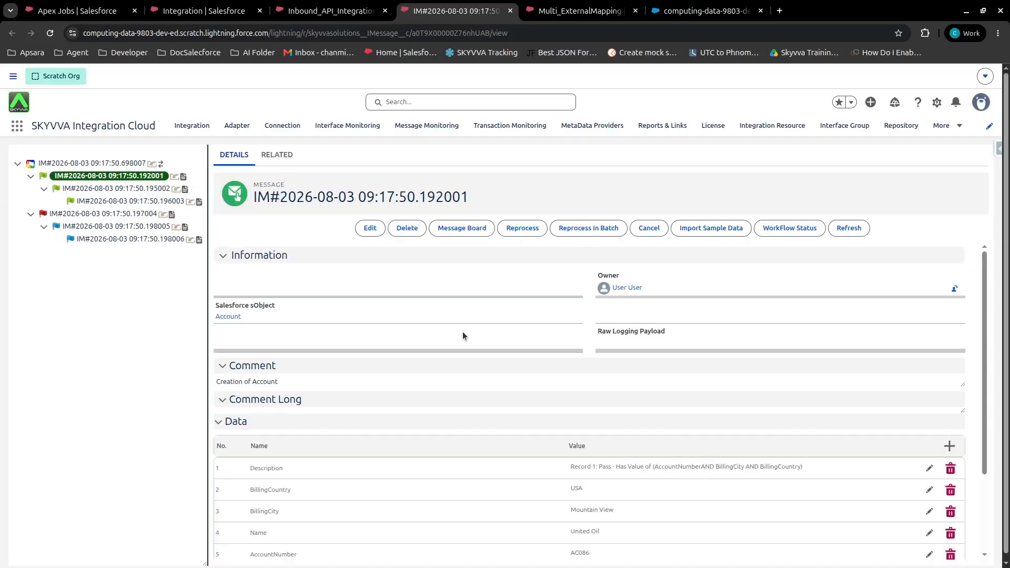
scroll(460, 332, "down", 5)
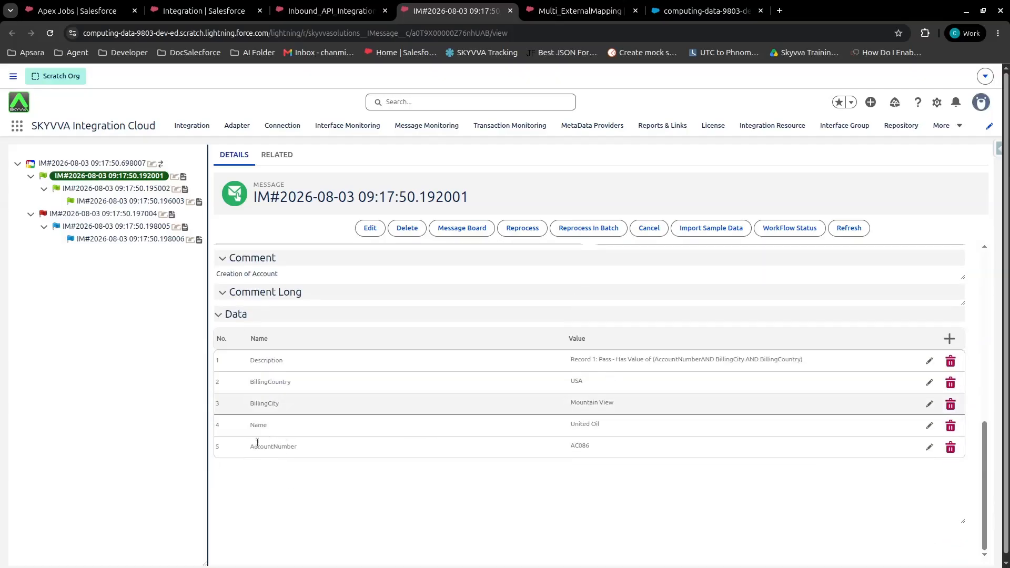
scroll(310, 445, "up", 5)
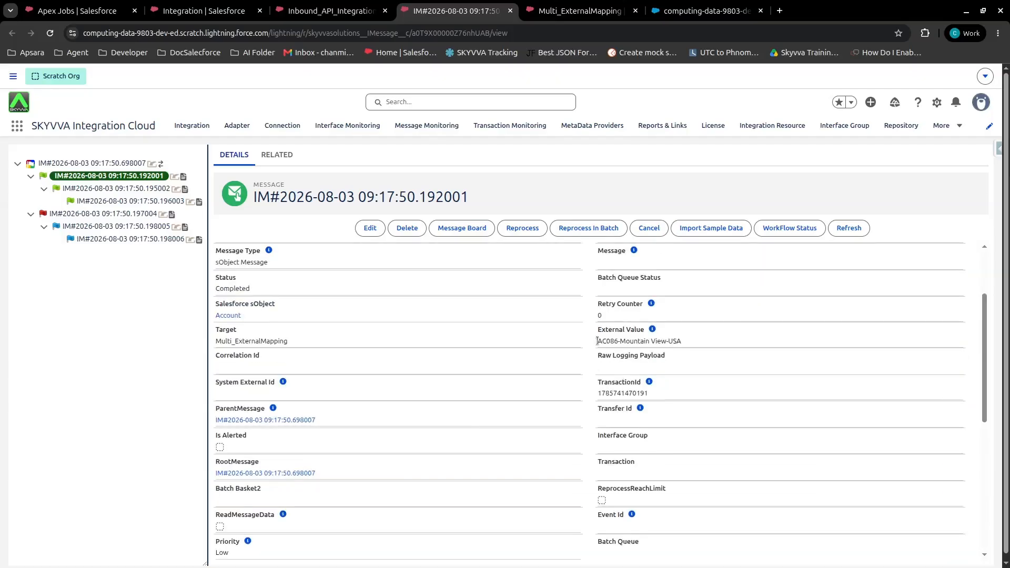
left_click_drag(598, 341, 709, 347)
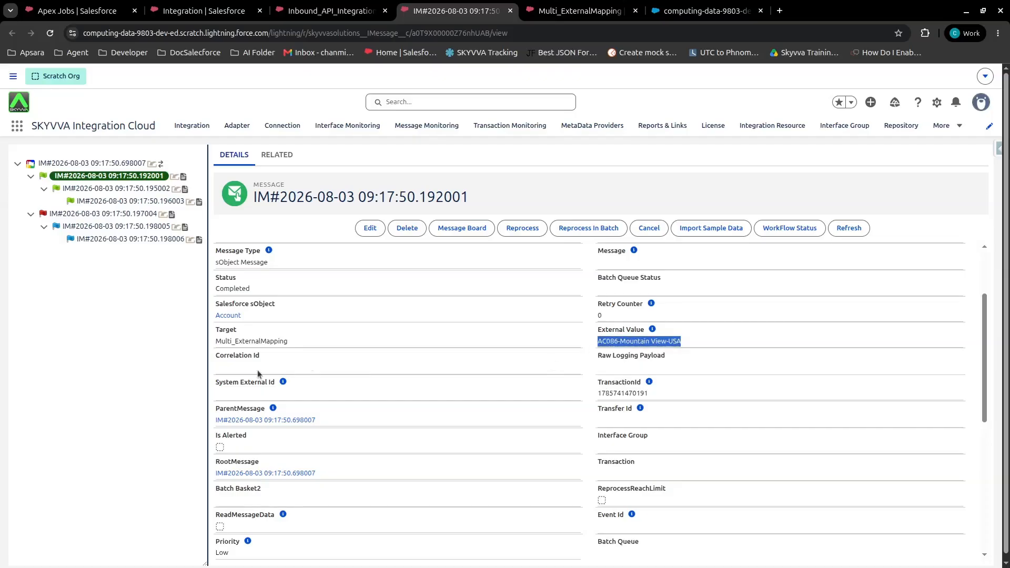
Inspect the details of the failed Account message
left_click(112, 214)
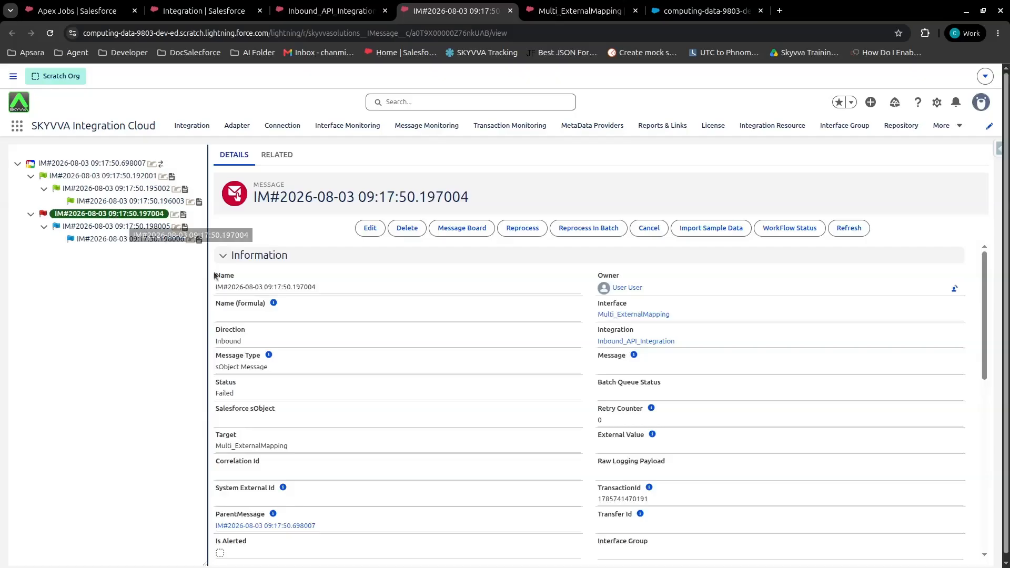
scroll(558, 343, "down", 5)
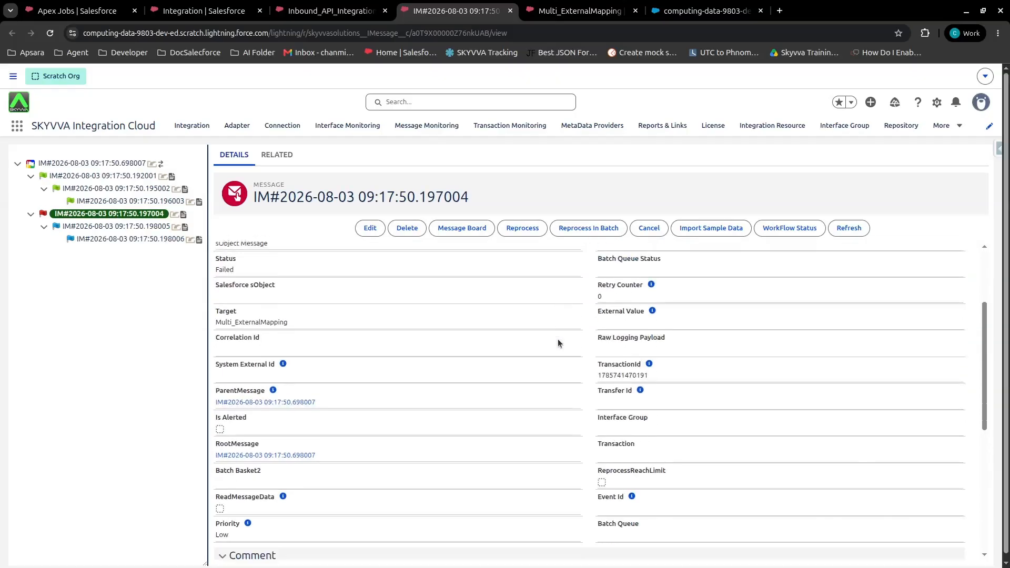
scroll(558, 343, "down", 2)
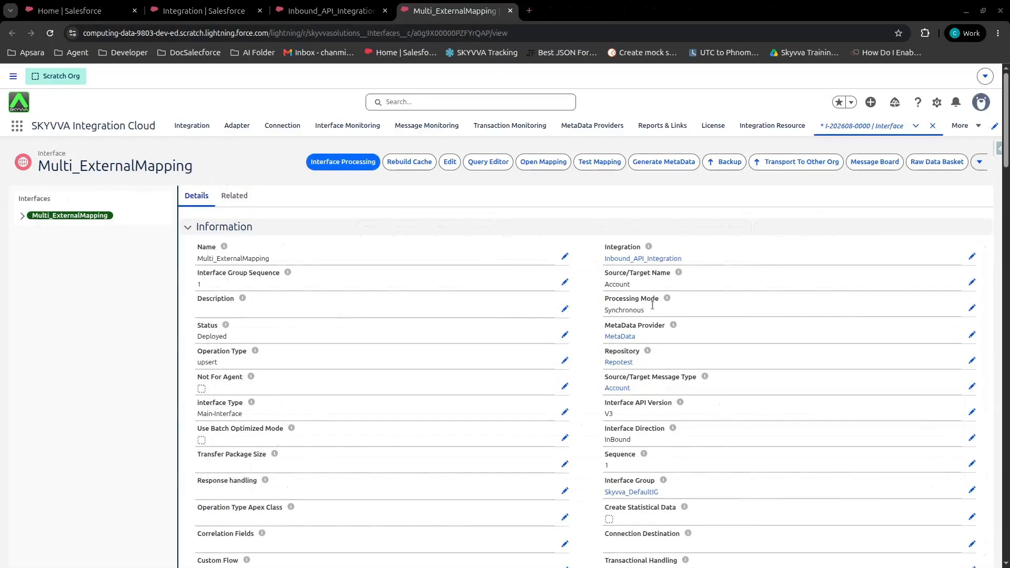
Open the interface mapping, set the Account external key option to Any of the conditions are met (OR), and save
left_click(551, 166)
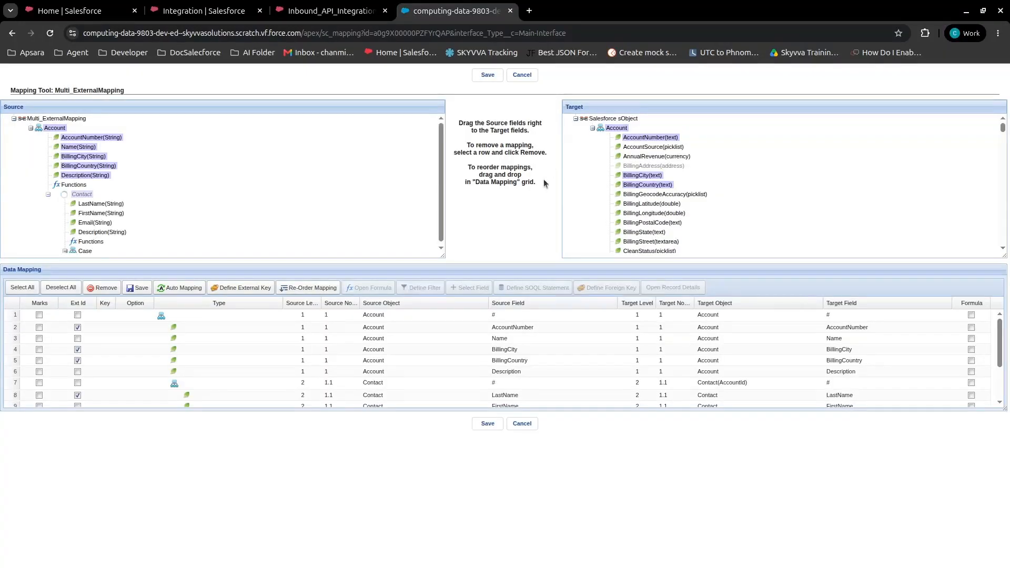
left_click_drag(996, 408, 994, 472)
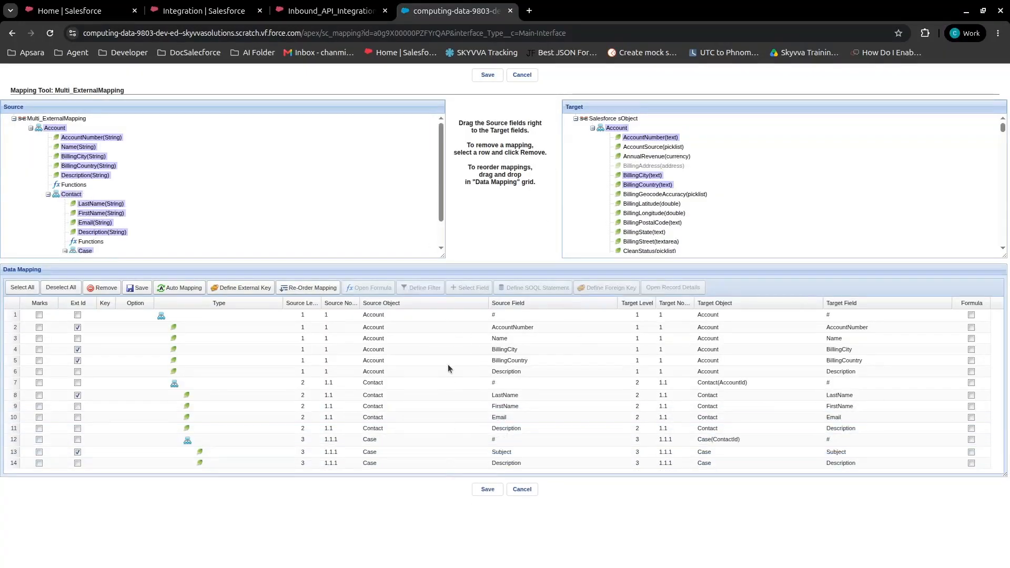
left_click(228, 288)
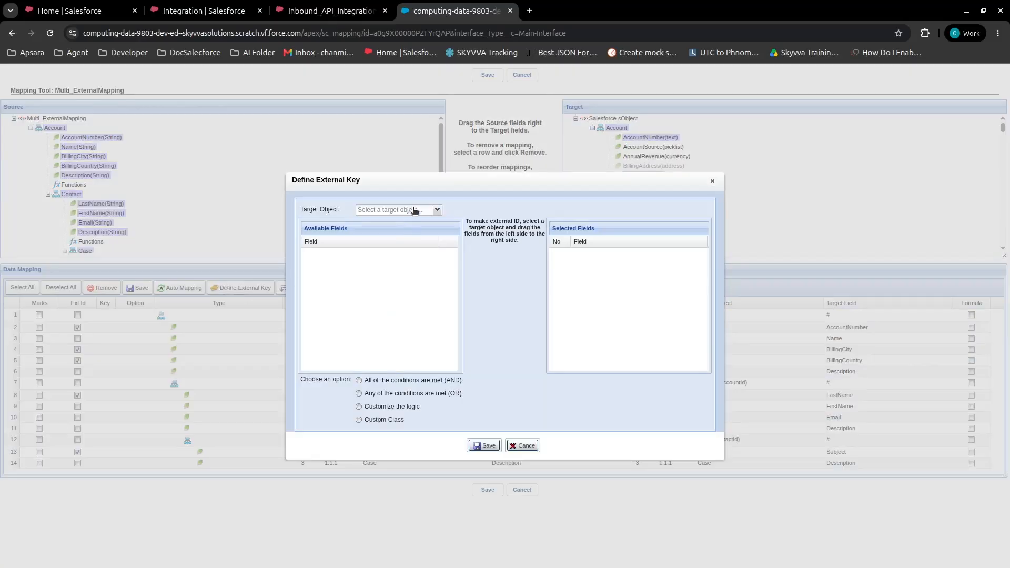
left_click(415, 209)
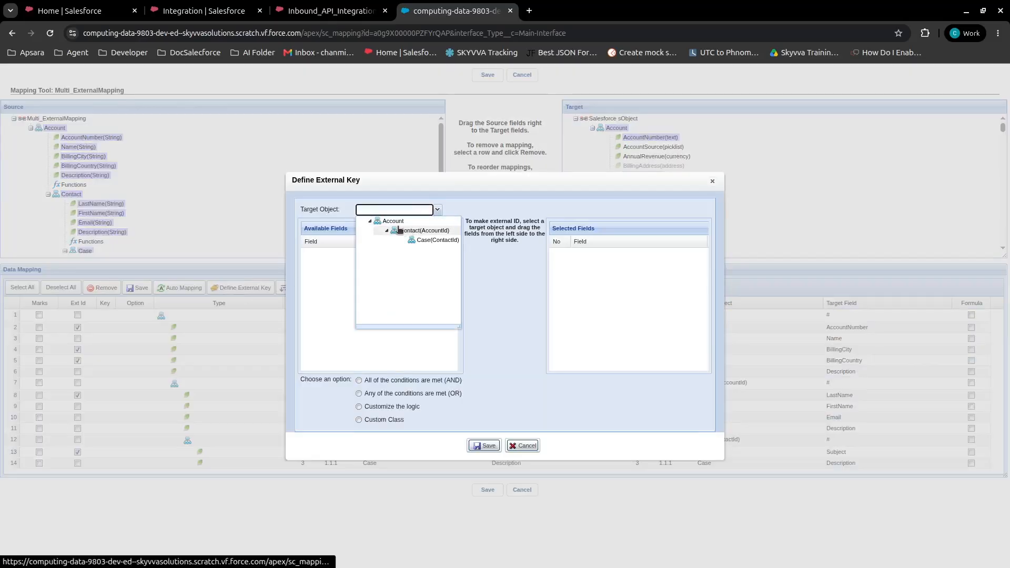
left_click(392, 221)
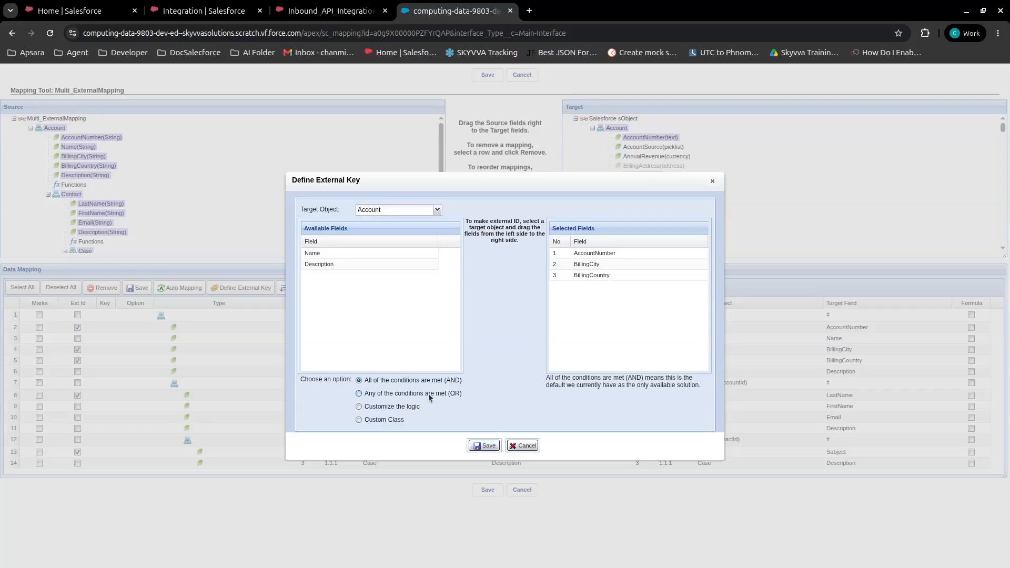
left_click(457, 394)
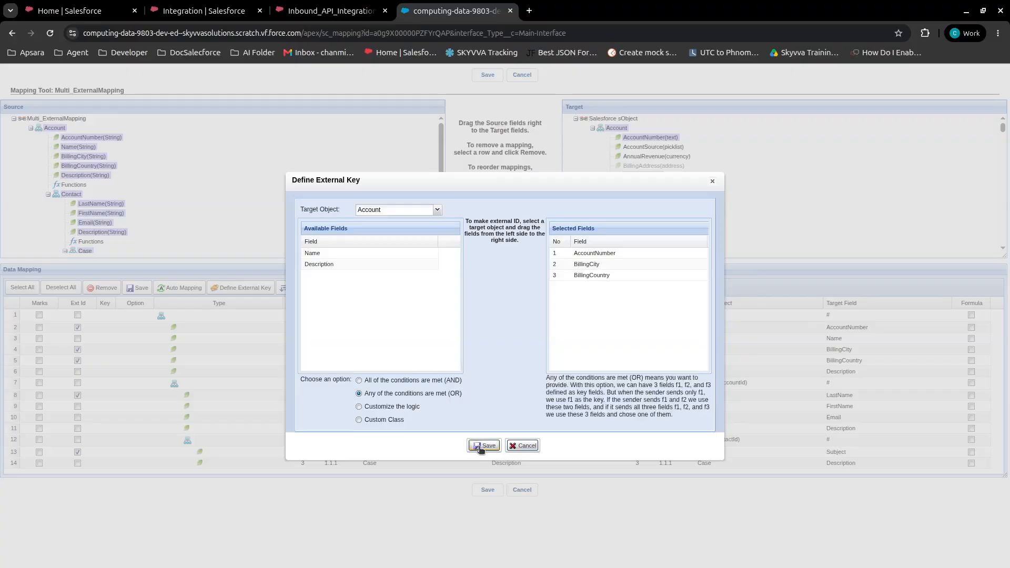
left_click(481, 447)
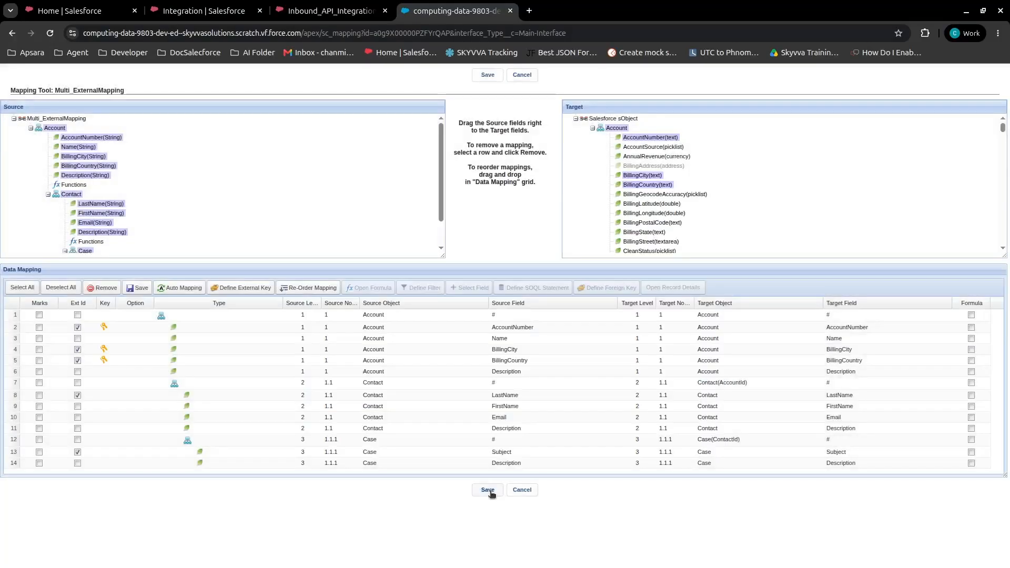
left_click(488, 491)
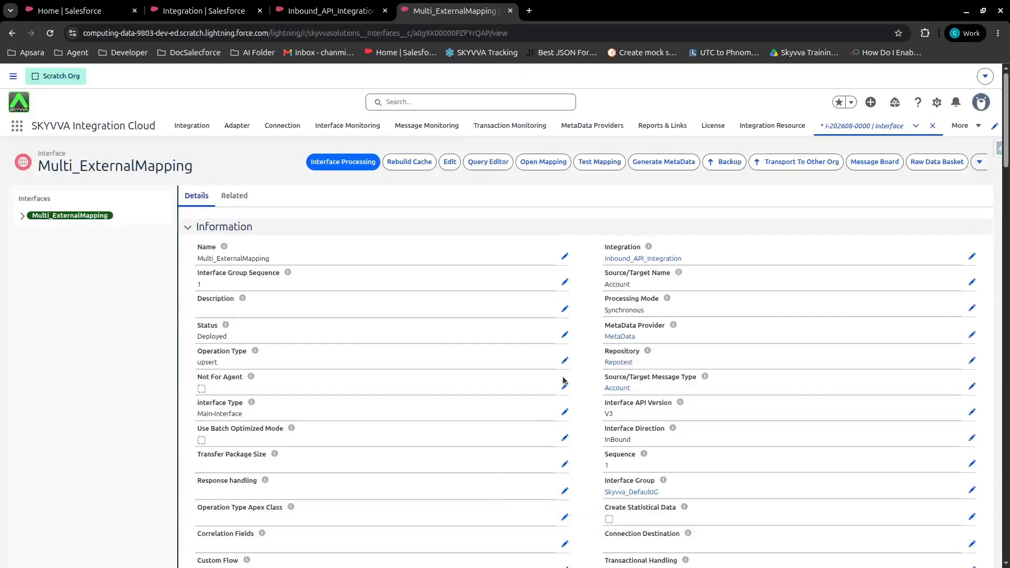
Switch to Postman and open the body of the V4/Integrate JSON_OR request to review its records
key("alt+Tab")
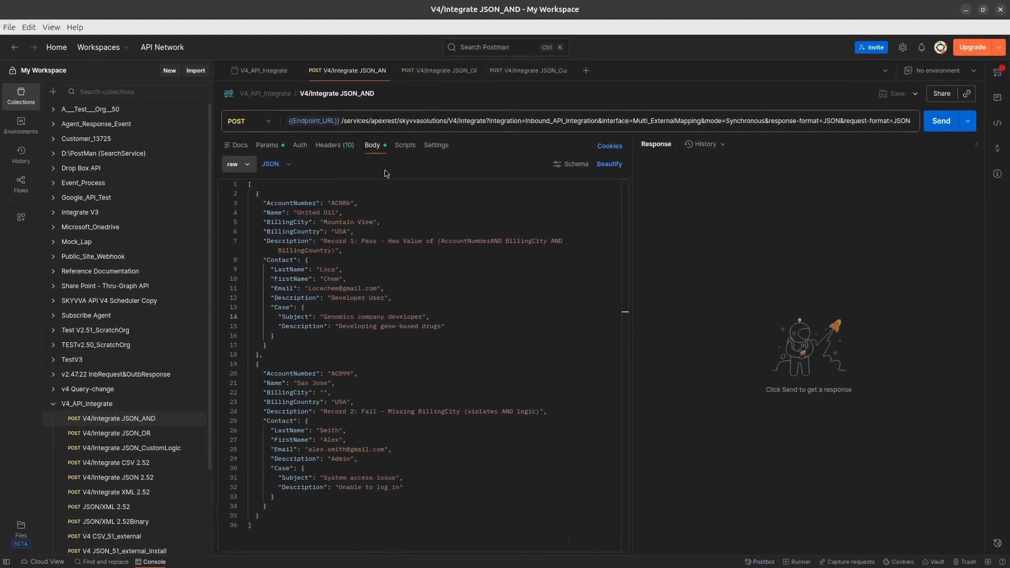
left_click(146, 434)
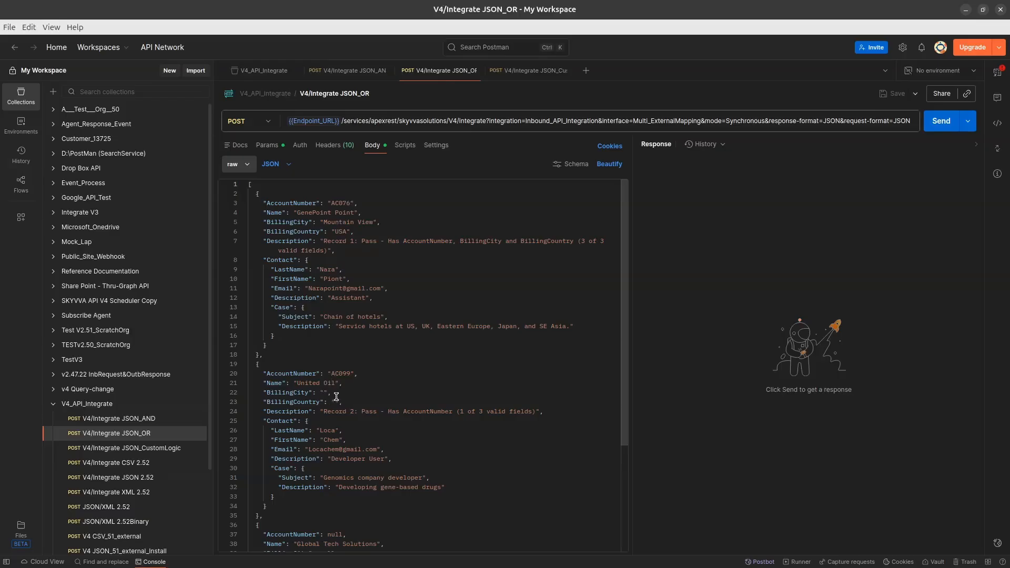
scroll(336, 396, "down", 2)
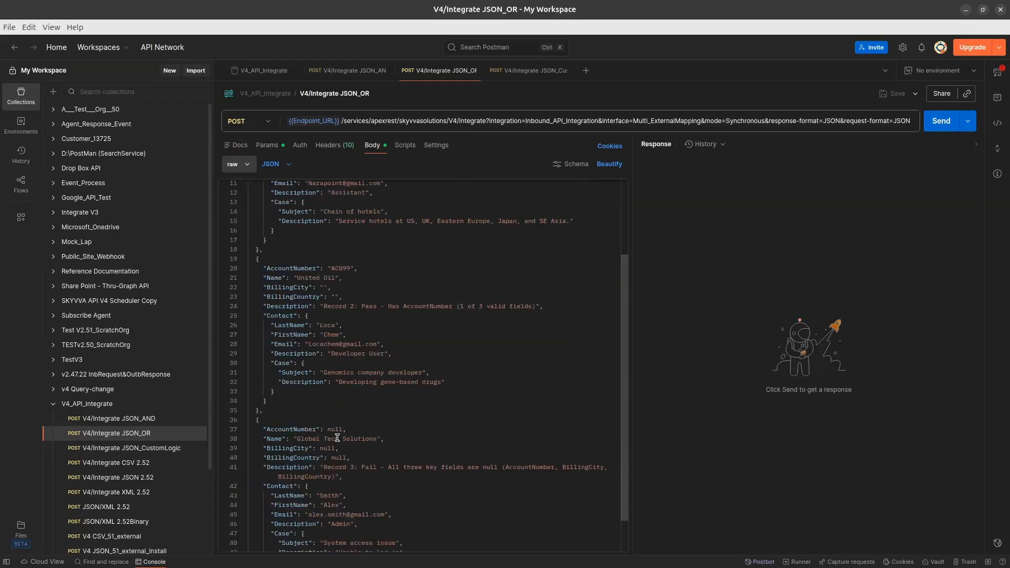
scroll(384, 340, "up", 2)
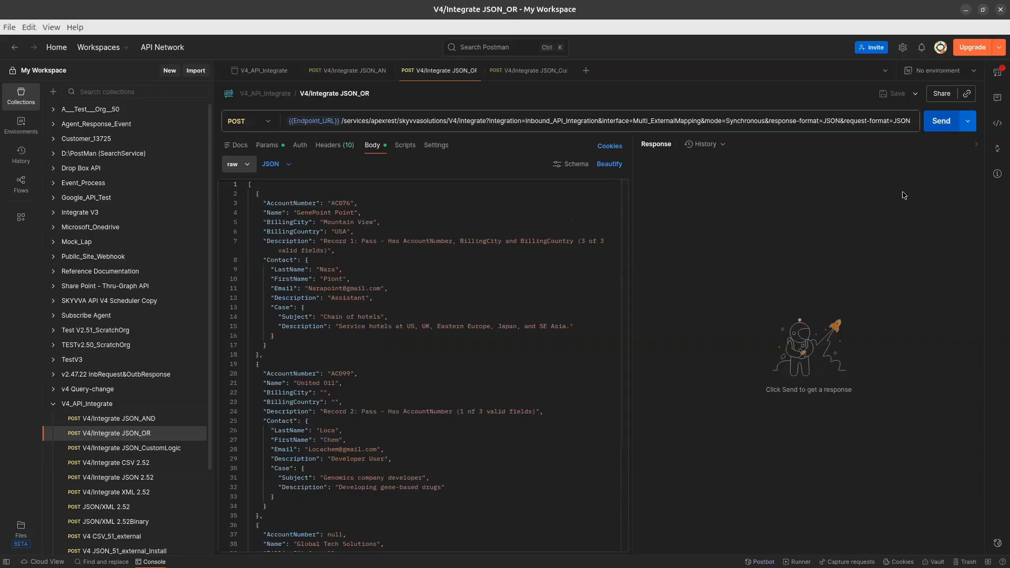
Send the JSON_OR request, review its failed and completed records in the response, and return to the integration in the browser
key("ctrl+Return")
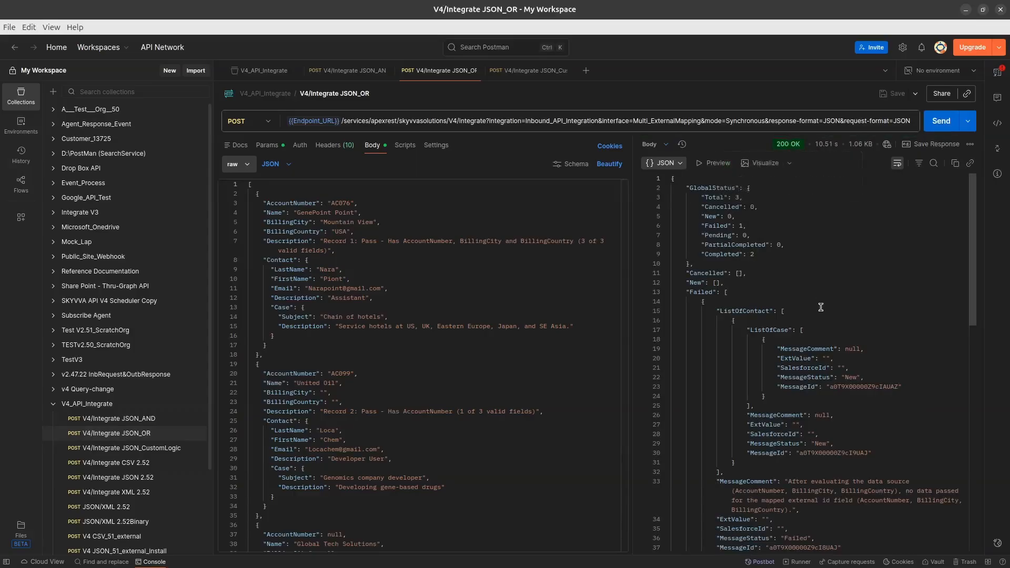
scroll(826, 306, "down", 2)
scroll(810, 384, "down", 3)
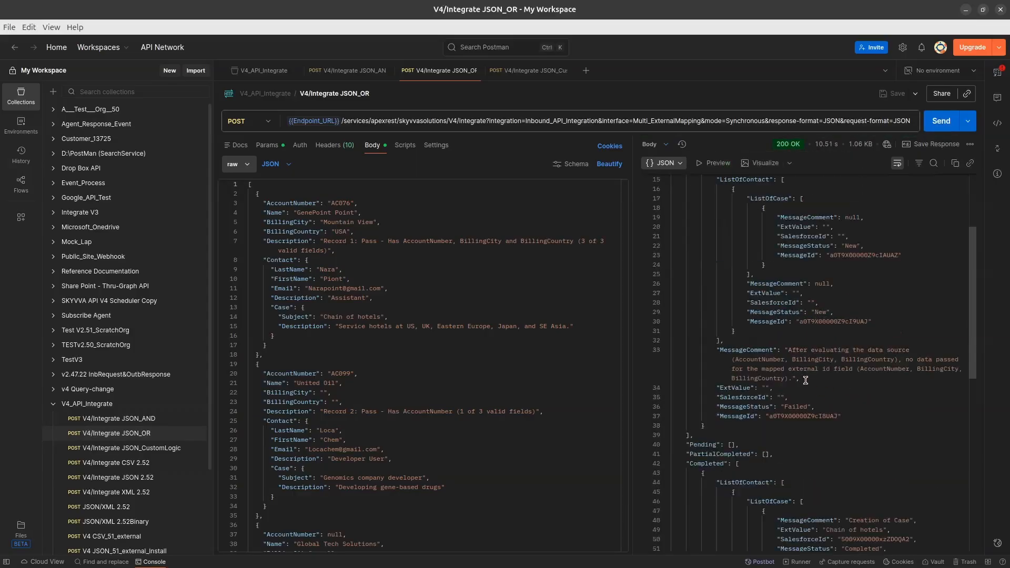
scroll(837, 368, "down", 6)
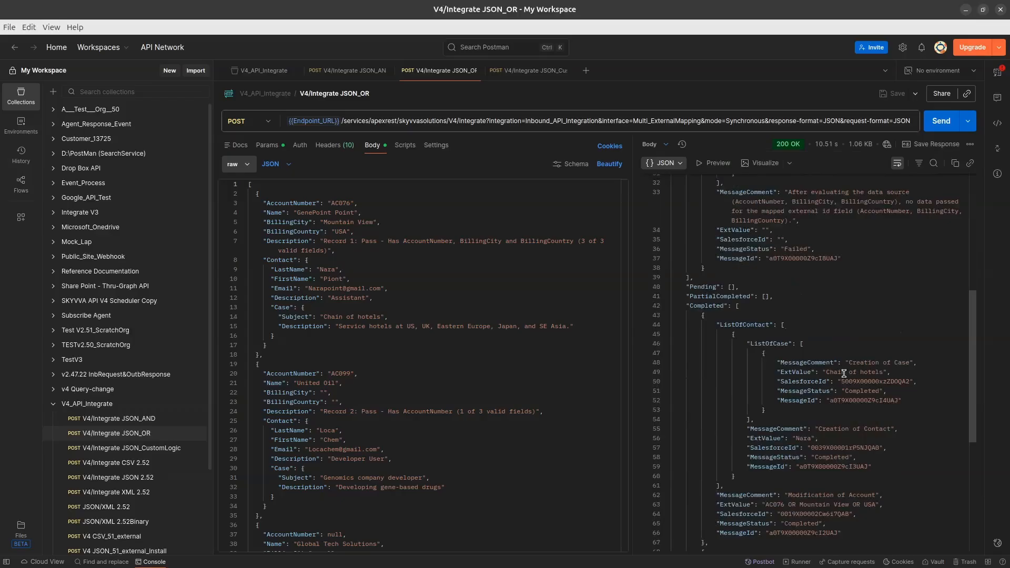
scroll(831, 505, "down", 3)
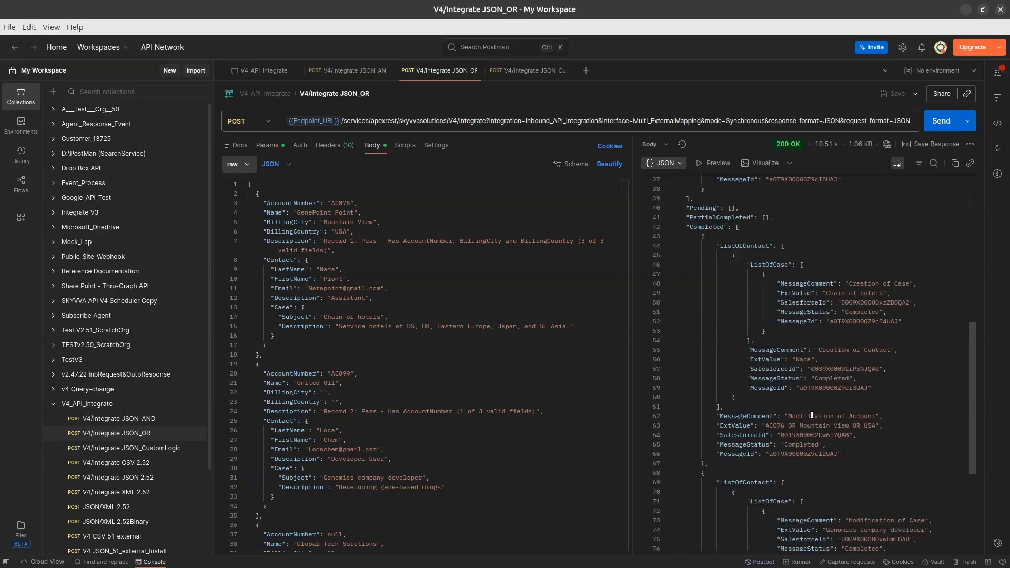
scroll(813, 415, "up", 10)
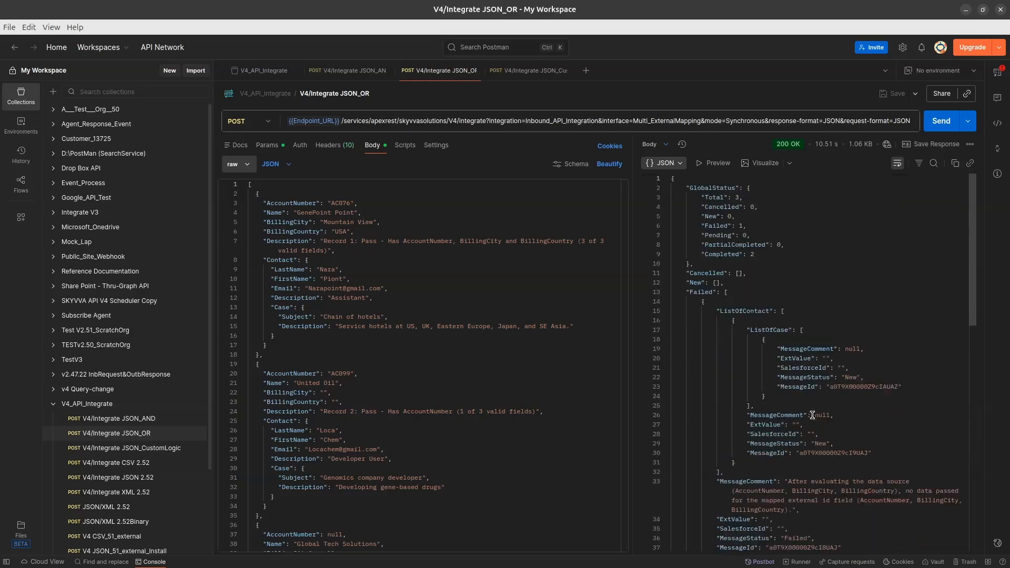
left_click(966, 10)
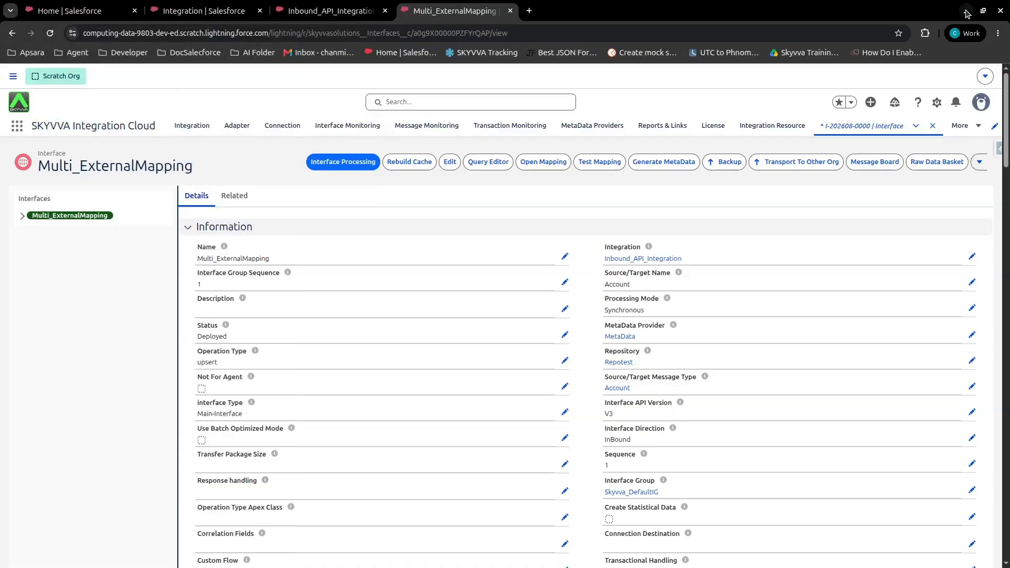
left_click(343, 10)
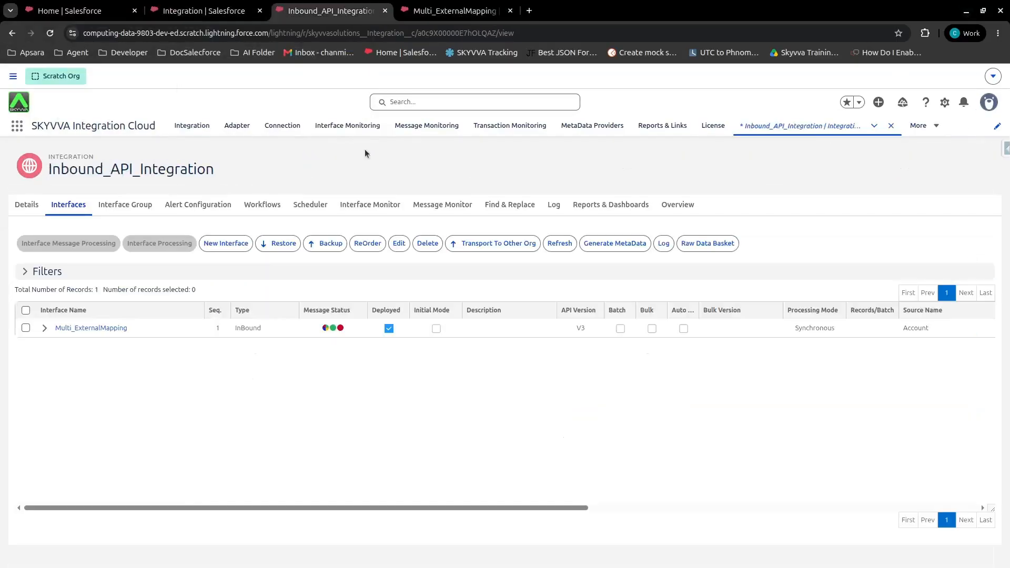
Open the integration's Message Monitor, apply the filters, and open the latest InBound API Call message
left_click(452, 208)
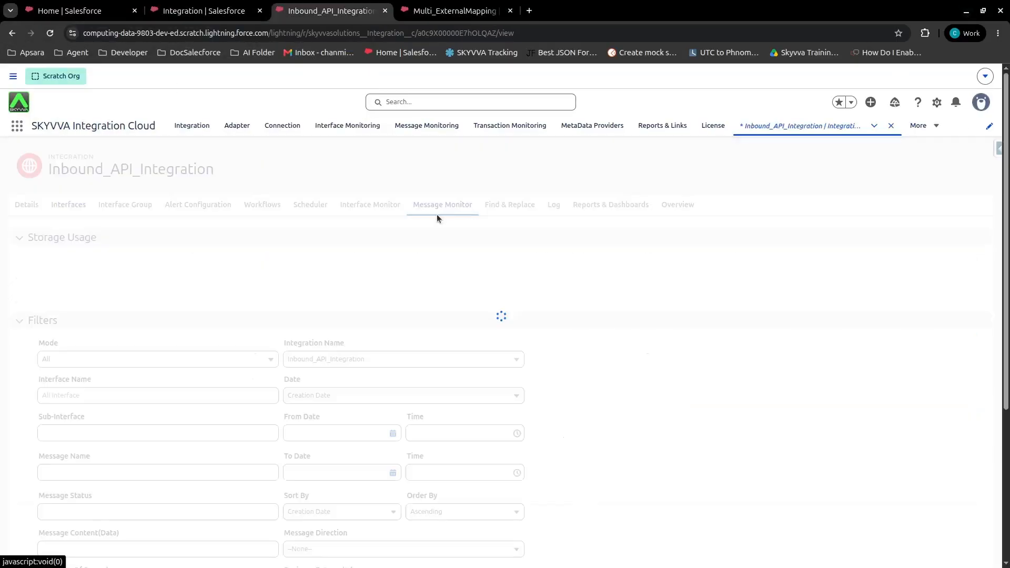
scroll(432, 222, "down", 4)
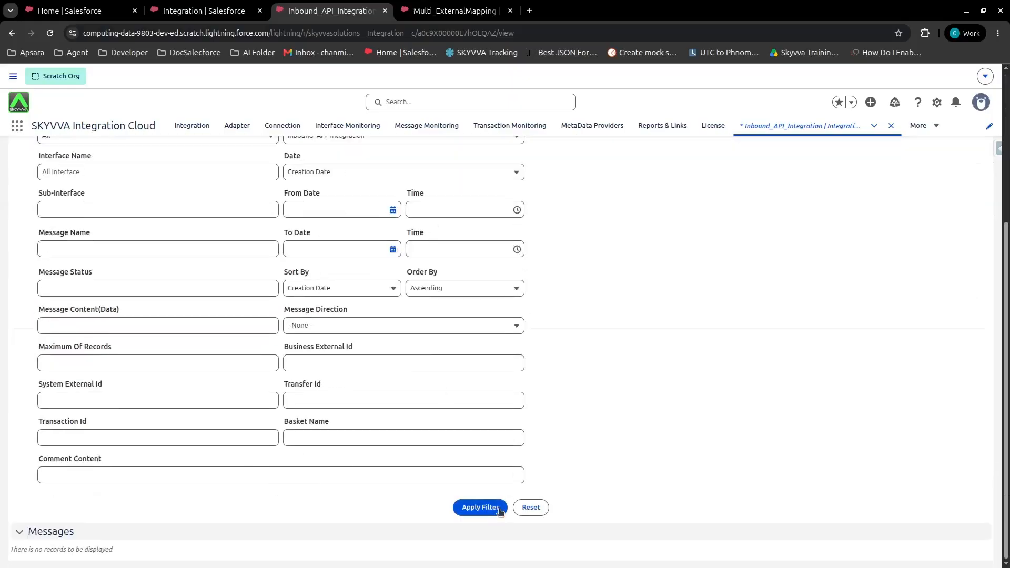
left_click(481, 507)
scroll(481, 507, "down", 5)
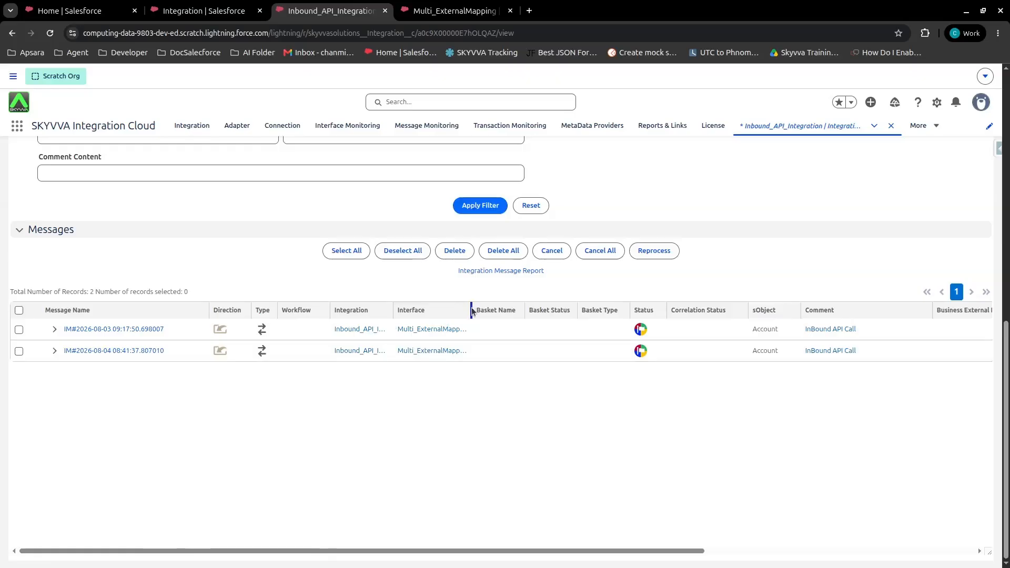
left_click_drag(472, 310, 504, 353)
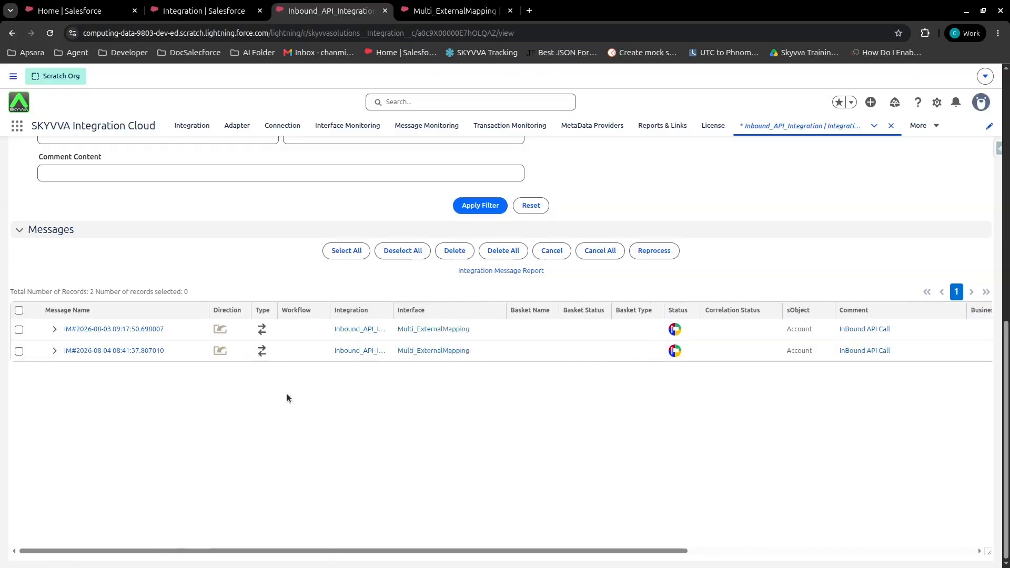
left_click(54, 351)
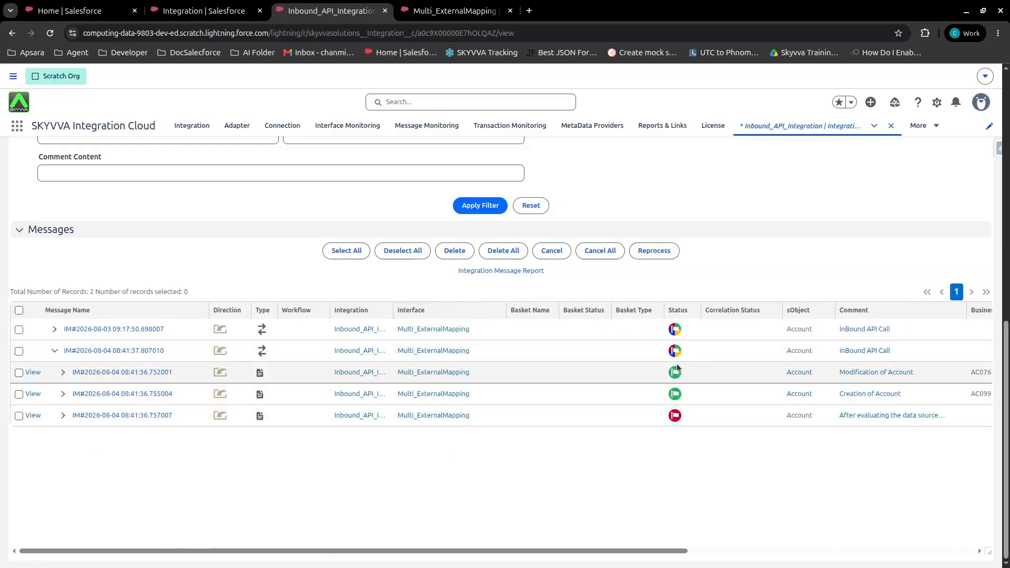
scroll(626, 556, "right", 1)
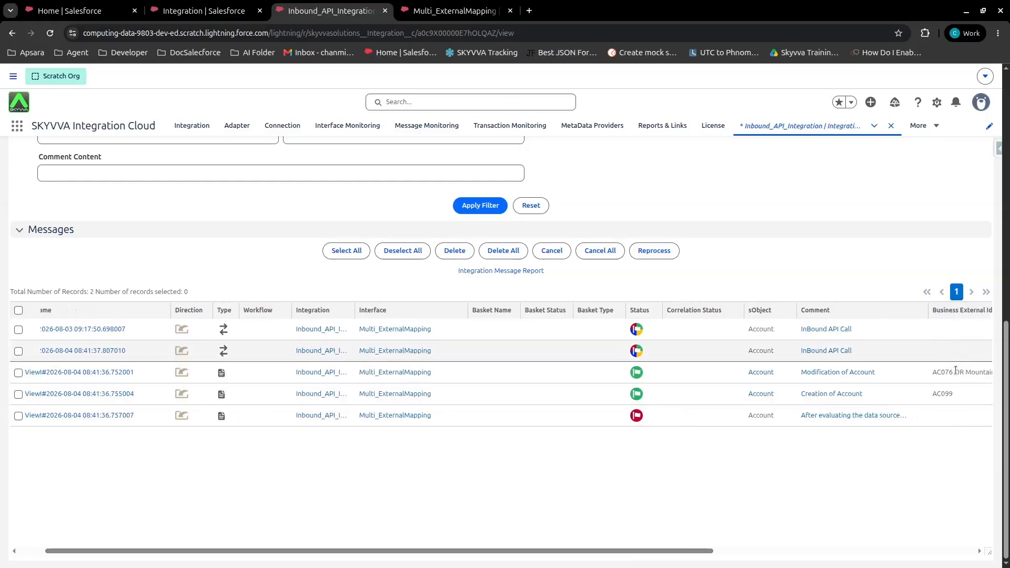
scroll(682, 555, "left", 1)
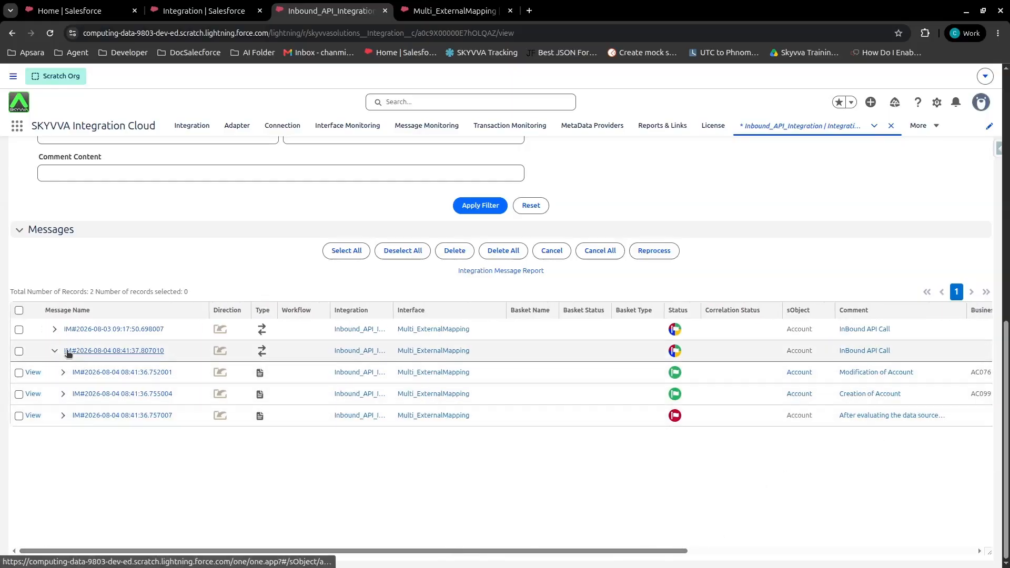
left_click(77, 354)
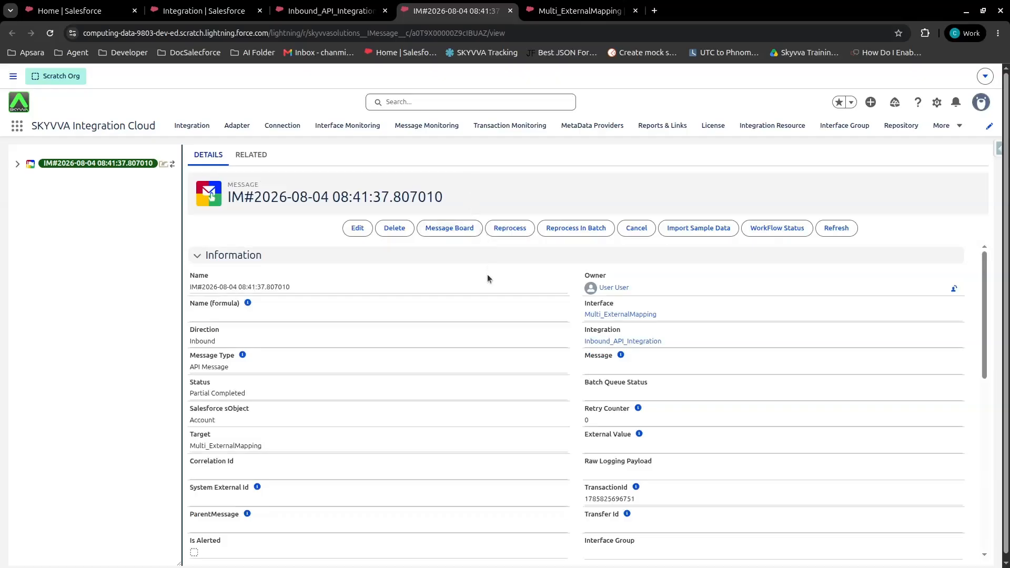
Expand the message tree and inspect the first Account child message's external value and data fields
left_click(18, 164)
left_click(30, 189)
left_click(31, 202)
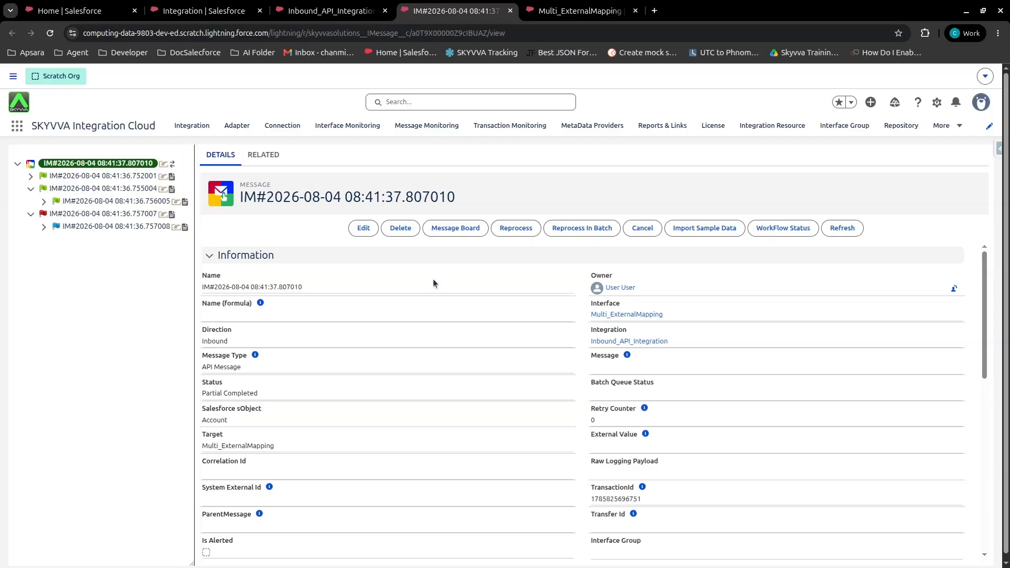
scroll(431, 280, "down", 3)
scroll(432, 283, "down", 3)
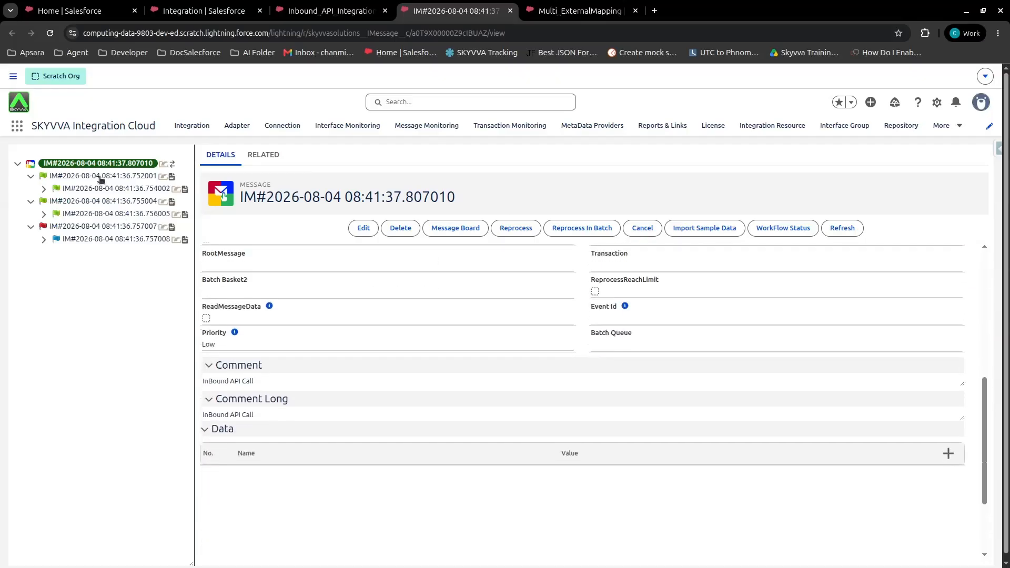
left_click(102, 177)
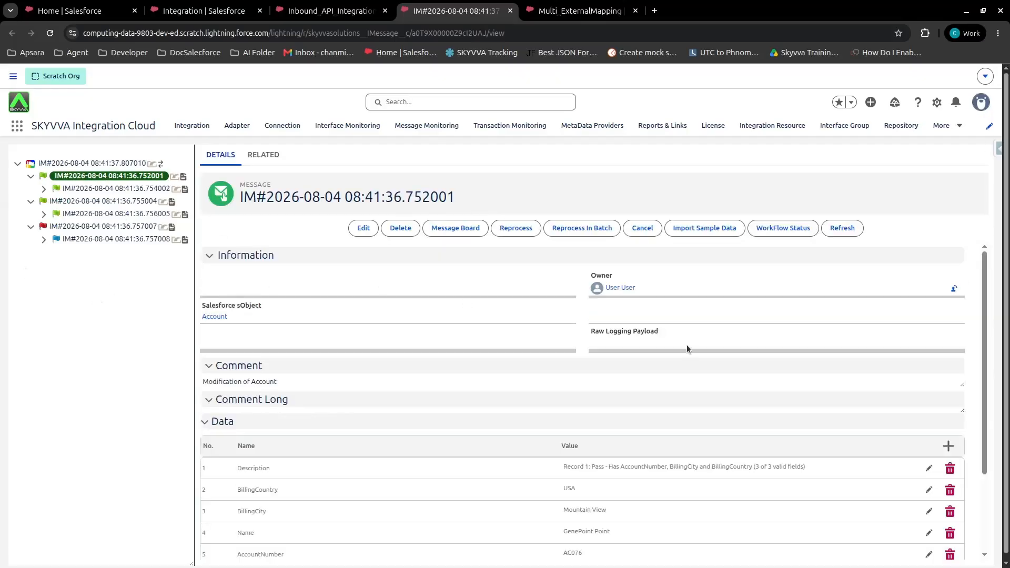
scroll(534, 349, "down", 3)
left_click_drag(590, 257, 695, 255)
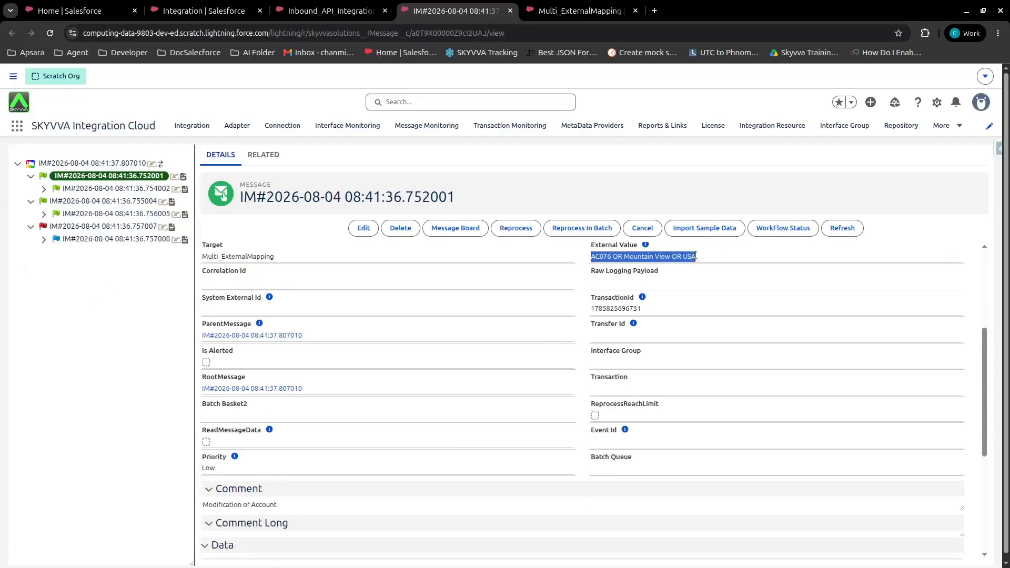
left_click(595, 266)
scroll(531, 314, "down", 3)
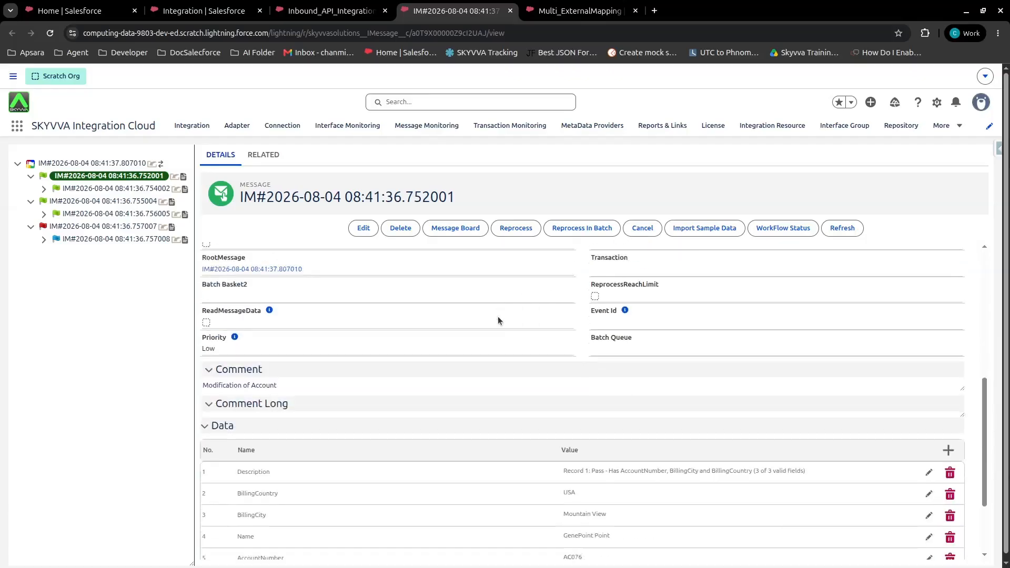
scroll(579, 500, "down", 2)
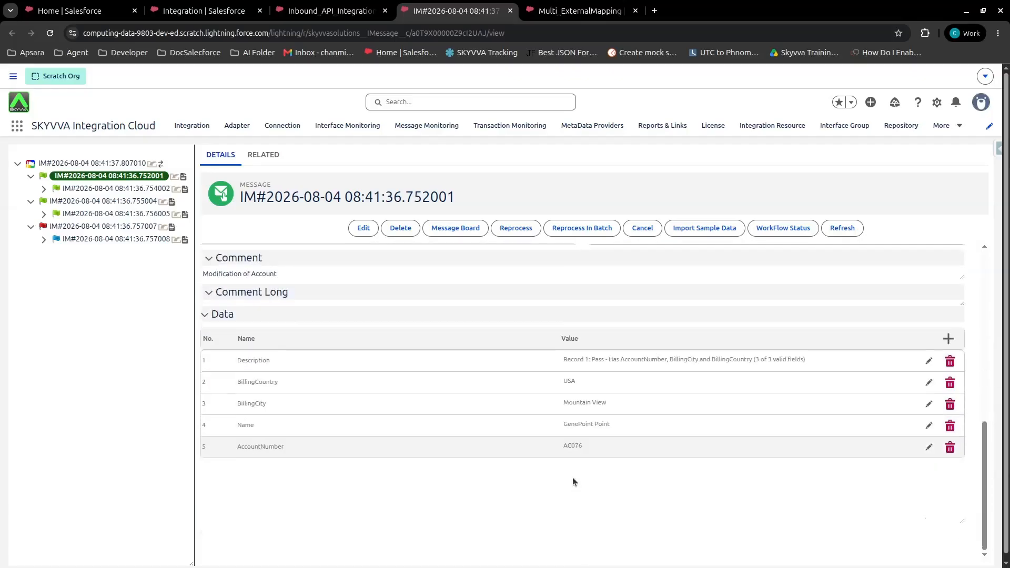
Inspect the second and the failed third Account child messages' external values, comments and data, then close the message tab
left_click(91, 202)
scroll(611, 316, "down", 2)
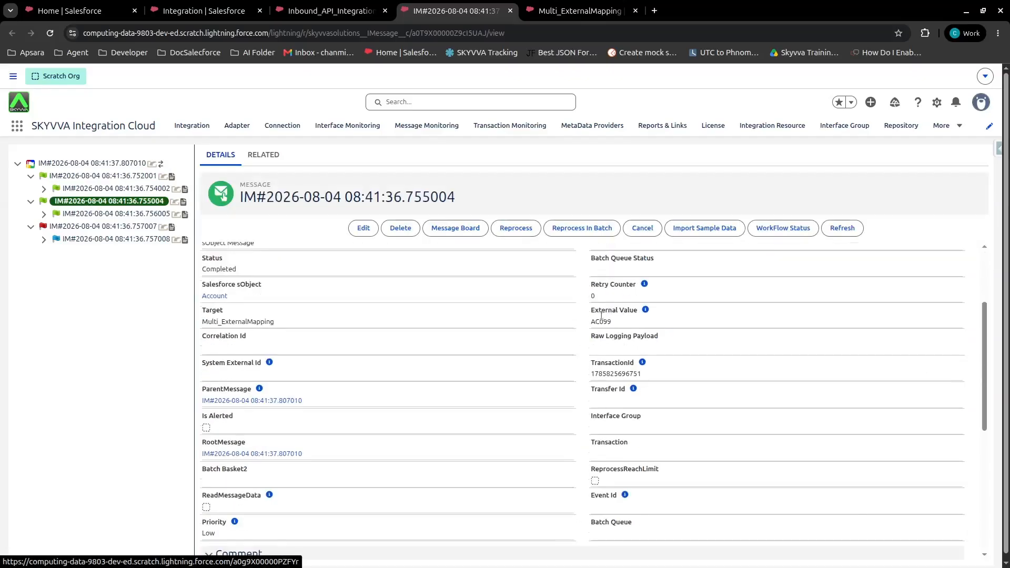
double_click(605, 319)
scroll(583, 326, "down", 5)
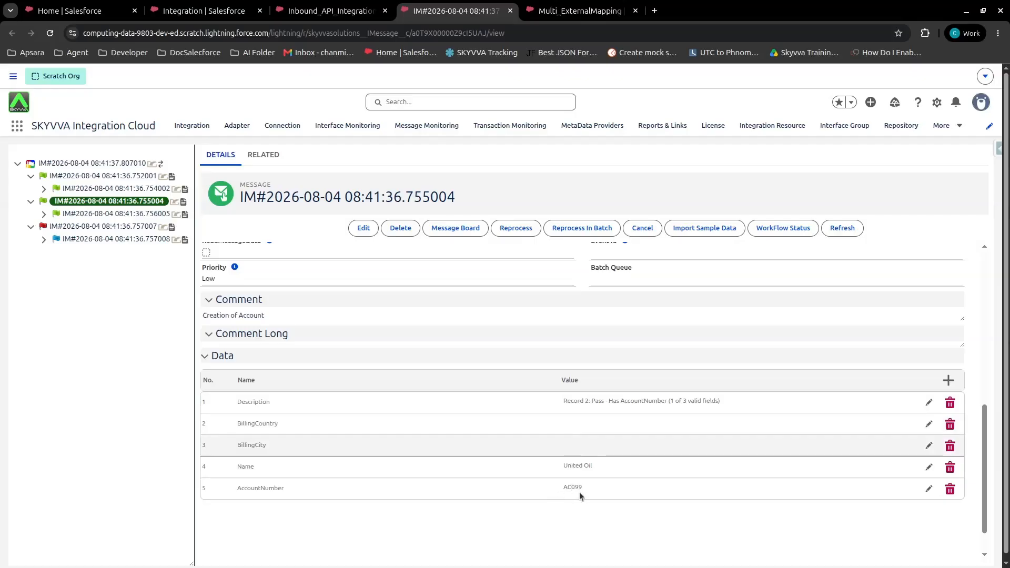
left_click(110, 227)
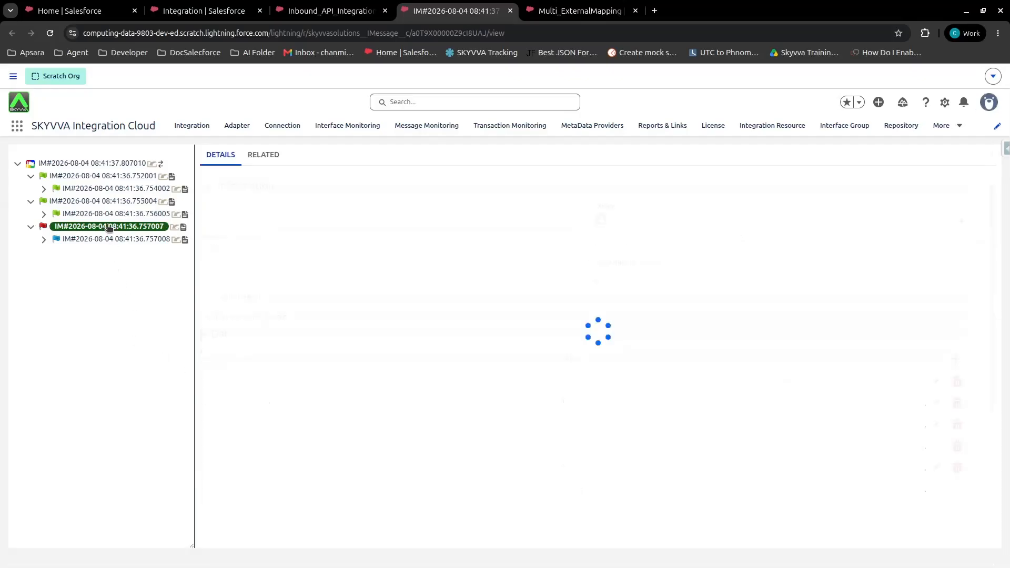
scroll(552, 383, "down", 1)
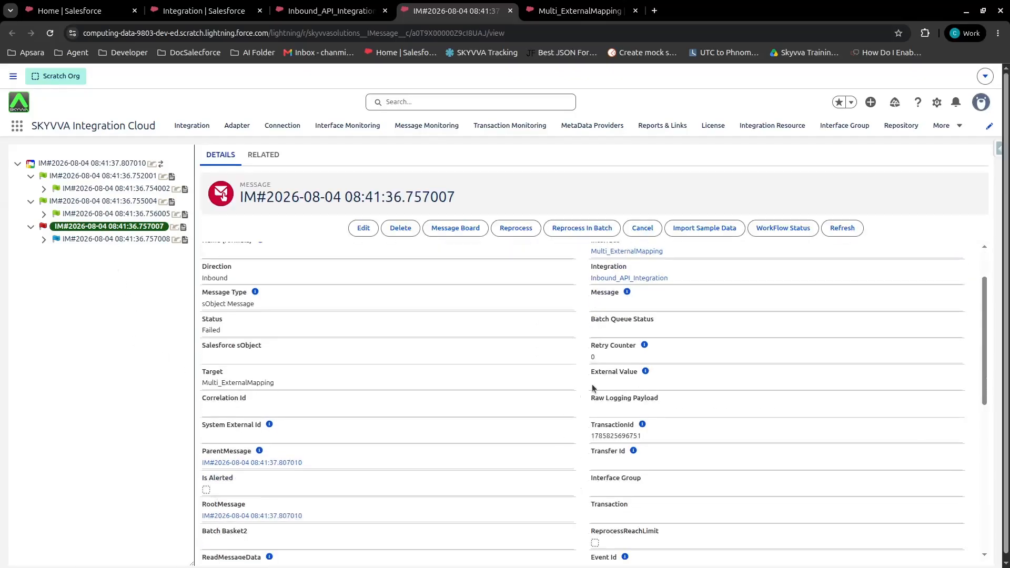
scroll(590, 386, "down", 5)
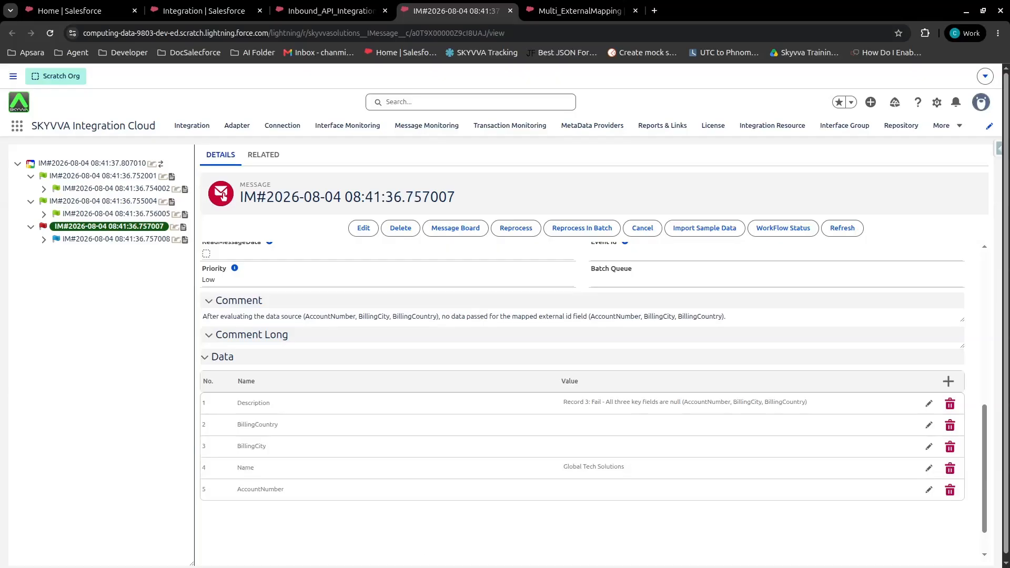
key("ctrl+w")
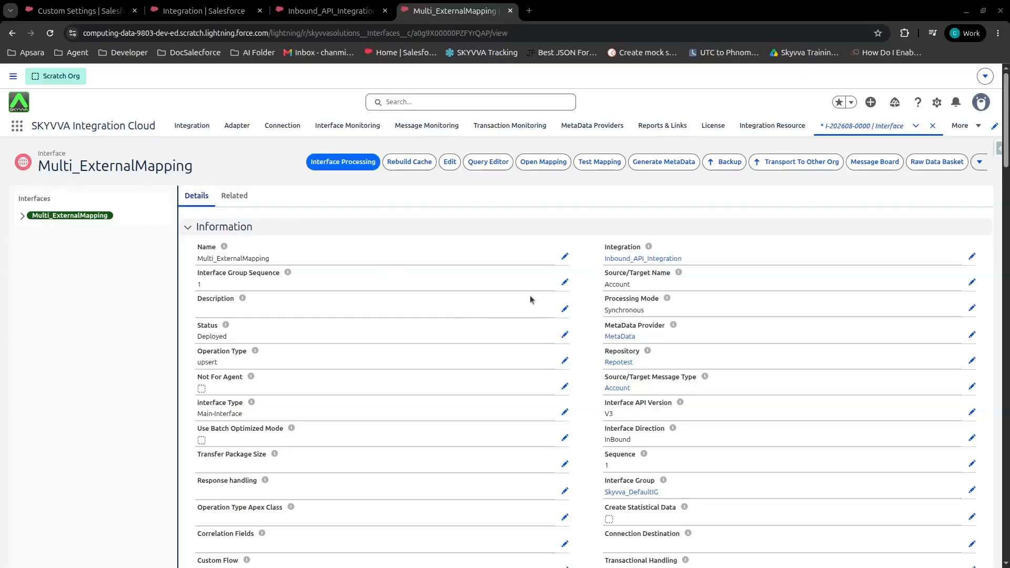
Open the interface mapping, set the Account external key to Customize the logic with 1 AND (2 OR 3), and save
left_click(543, 167)
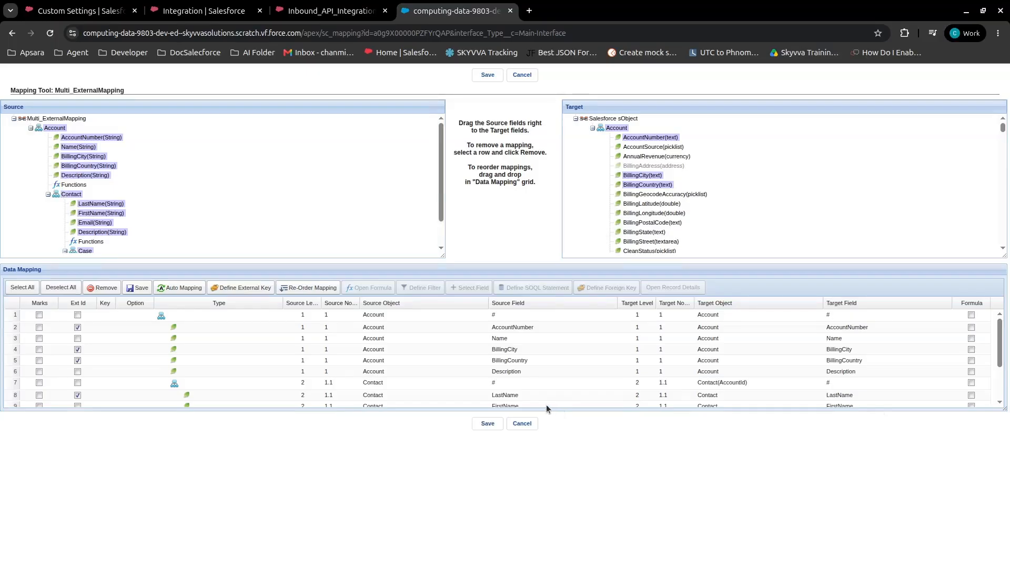
left_click_drag(1002, 408, 1005, 495)
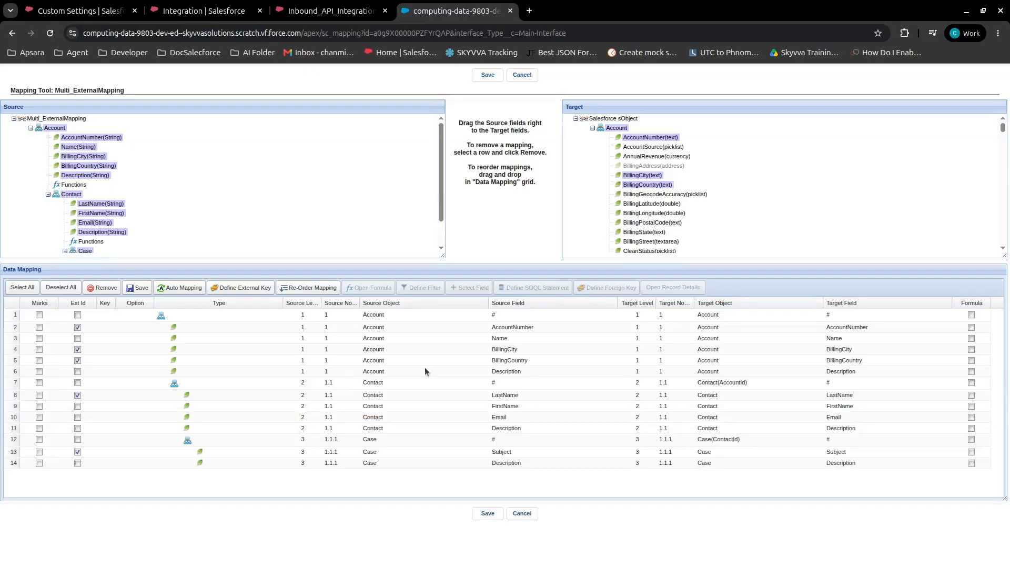
left_click(240, 289)
left_click(393, 210)
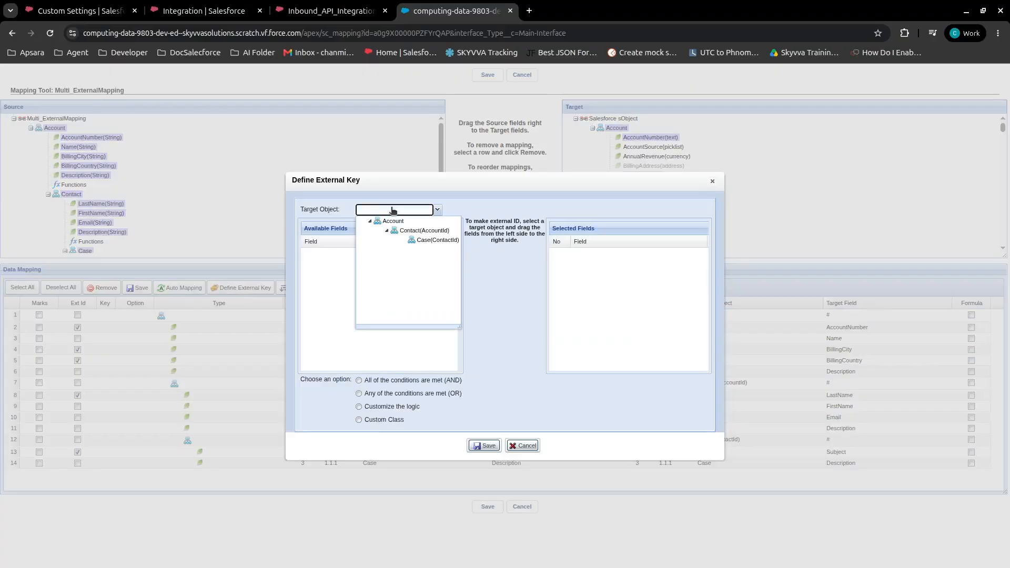
left_click(400, 223)
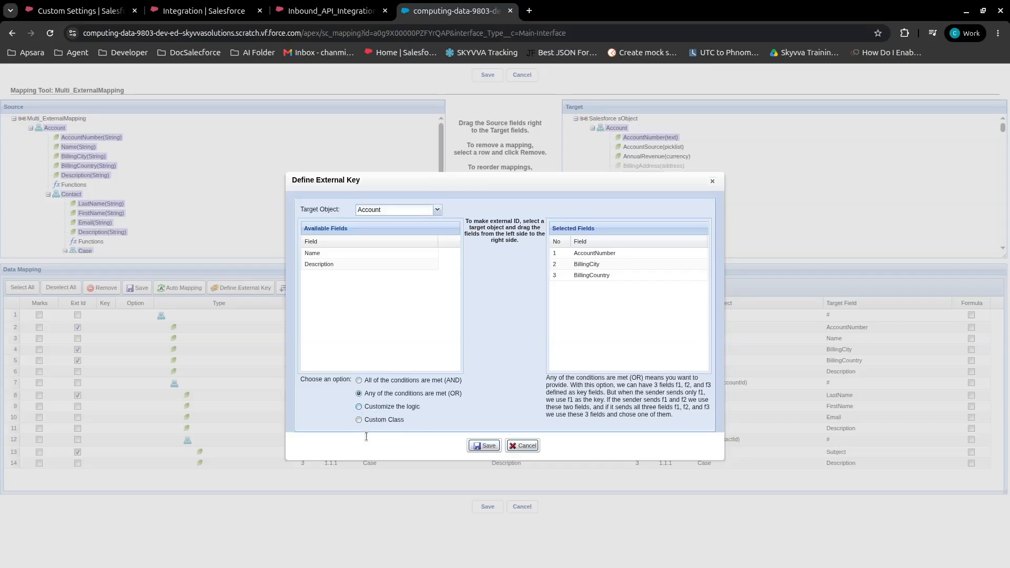
left_click(368, 435)
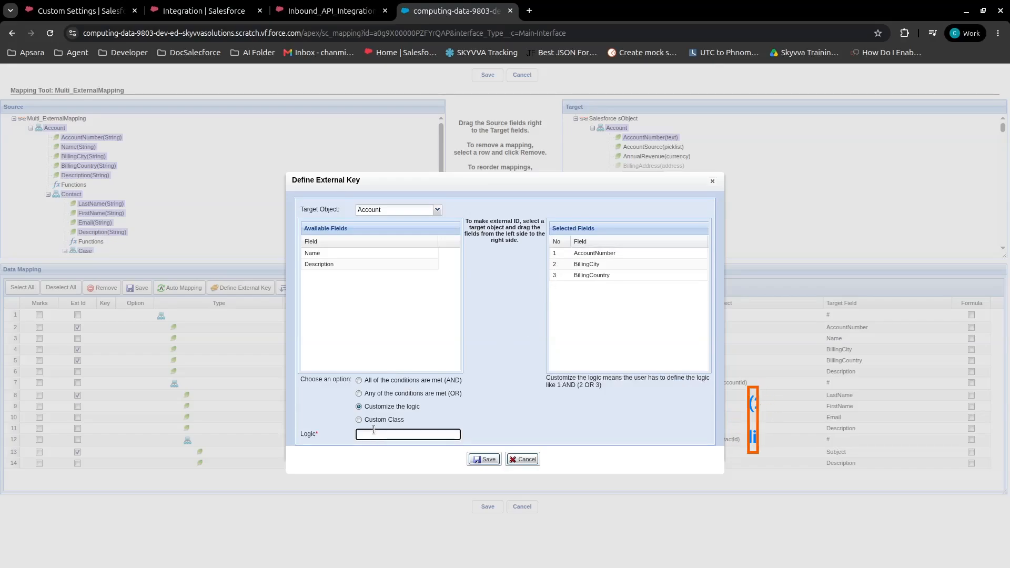
type("1 AND (2 O")
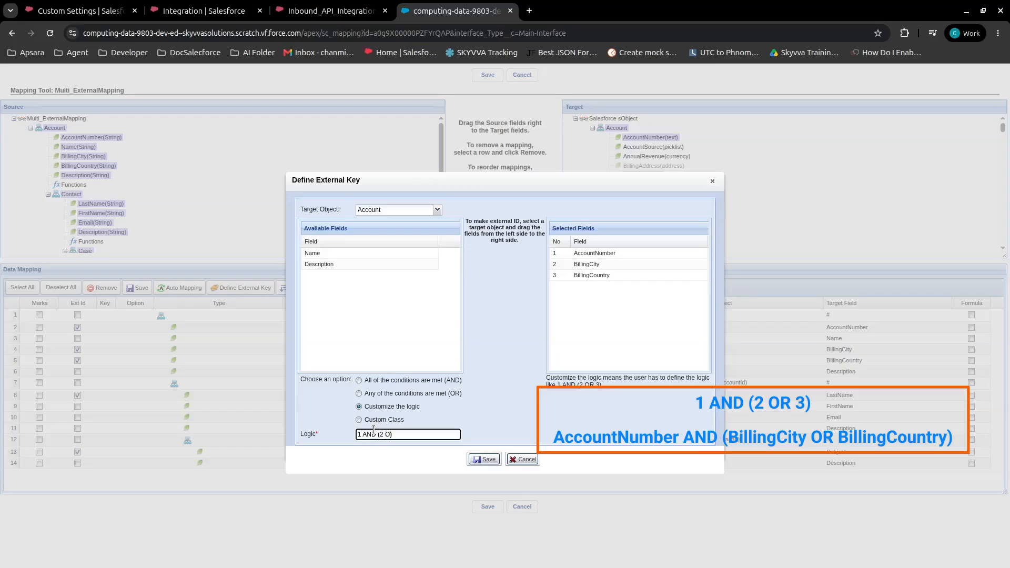
type("R 3")
left_click_drag(408, 435, 354, 442)
left_click(410, 435)
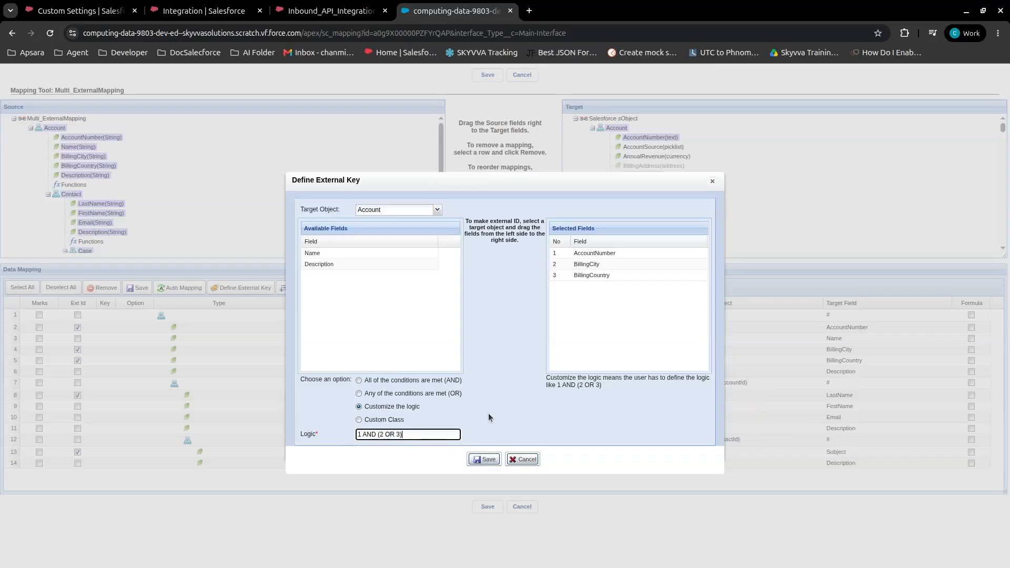
left_click(483, 461)
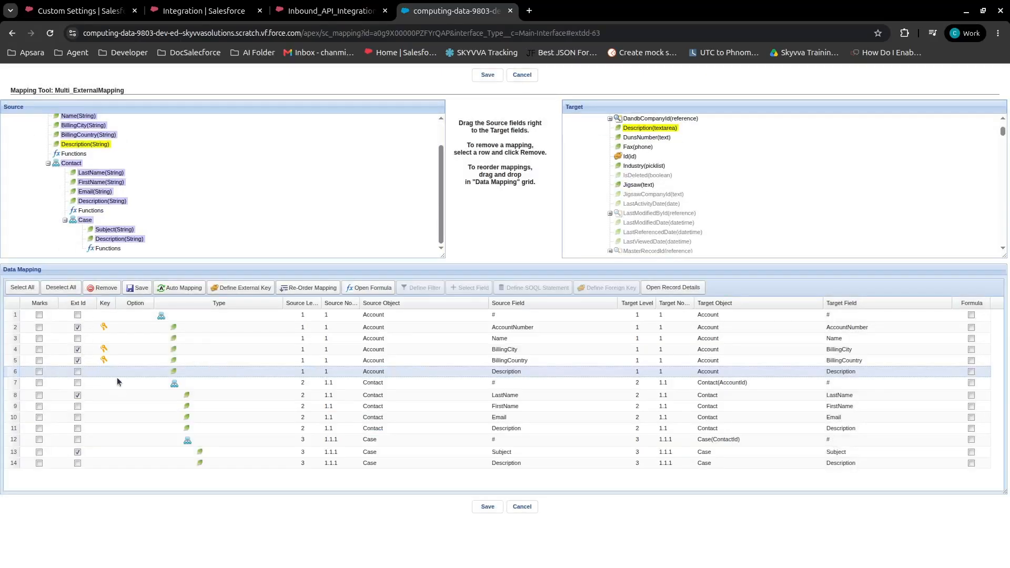
left_click(484, 509)
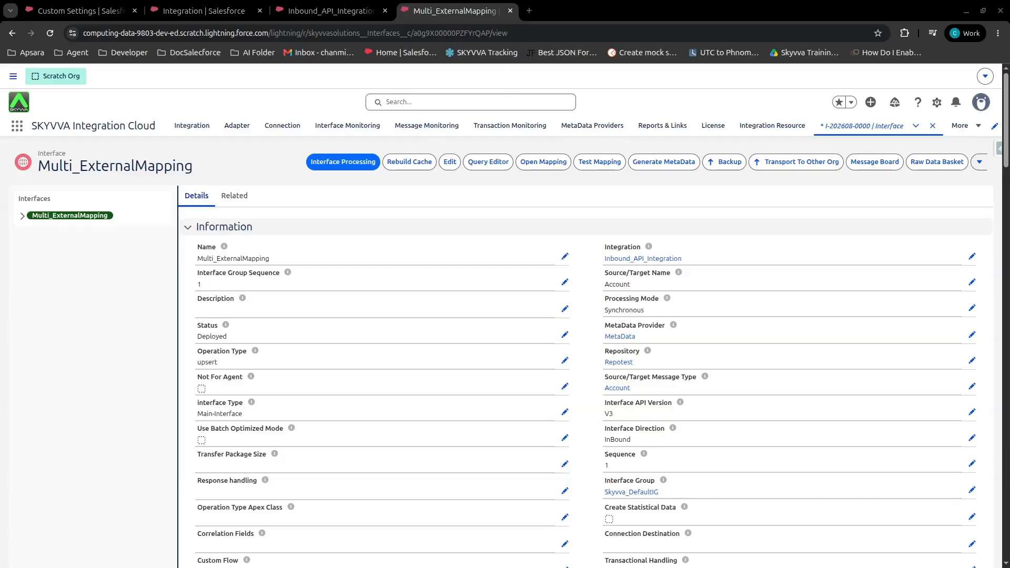
Switch to Postman and open the body of the V4/Integrate JSON_CustomLogic request to review its records
key("alt+Tab")
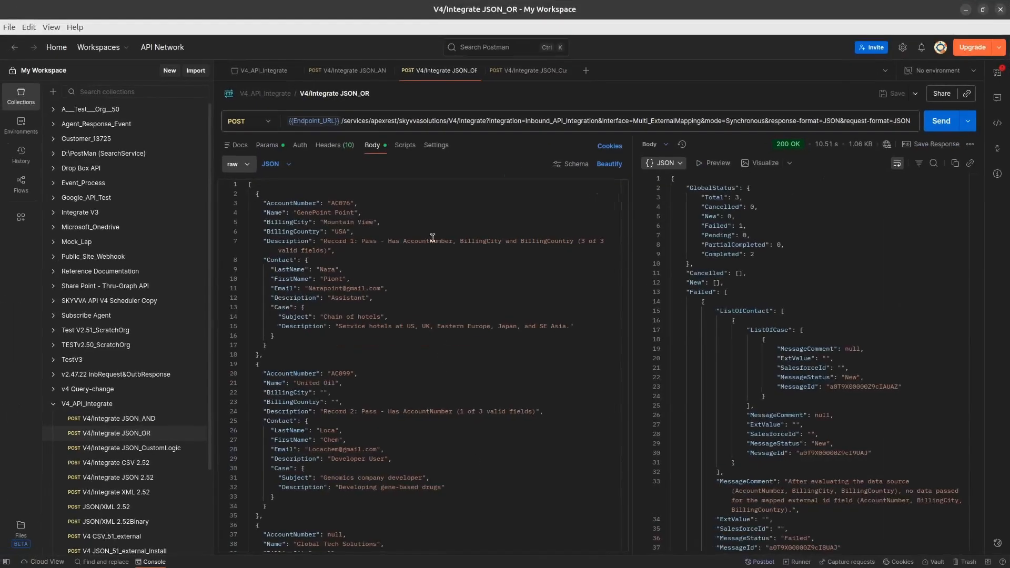
left_click(141, 449)
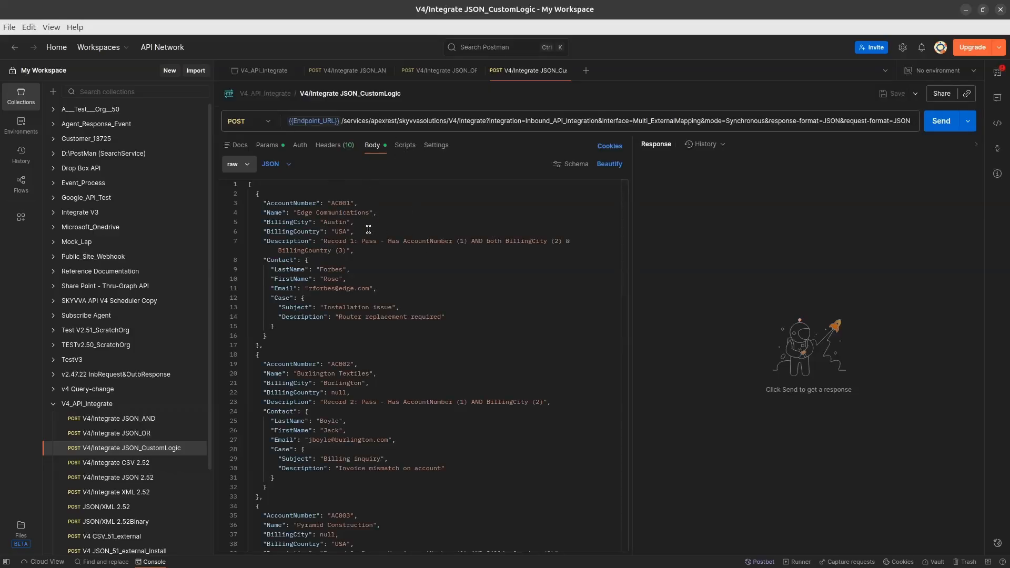
scroll(342, 247, "down", 3)
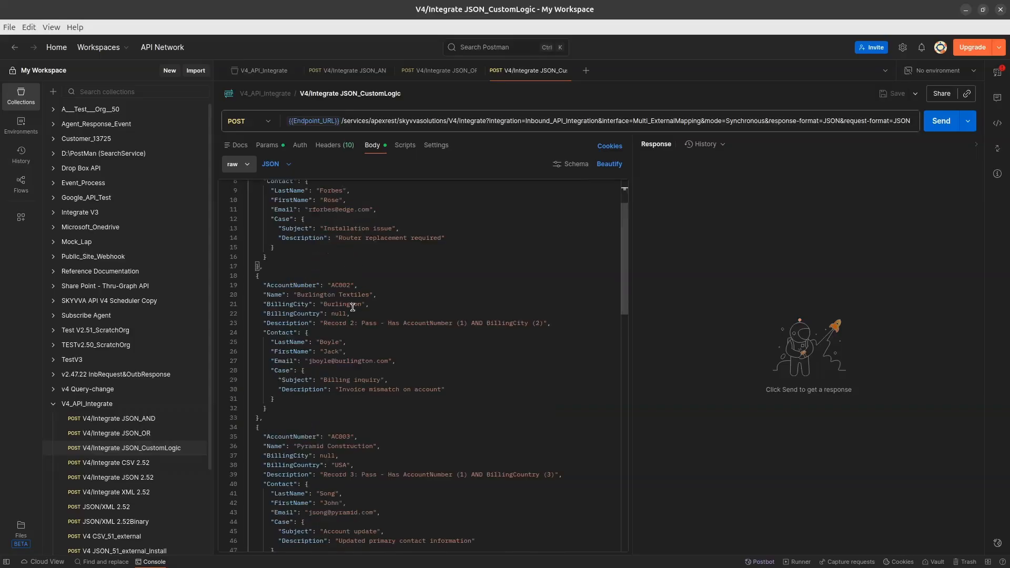
left_click(352, 307)
scroll(353, 308, "down", 5)
left_click(332, 343)
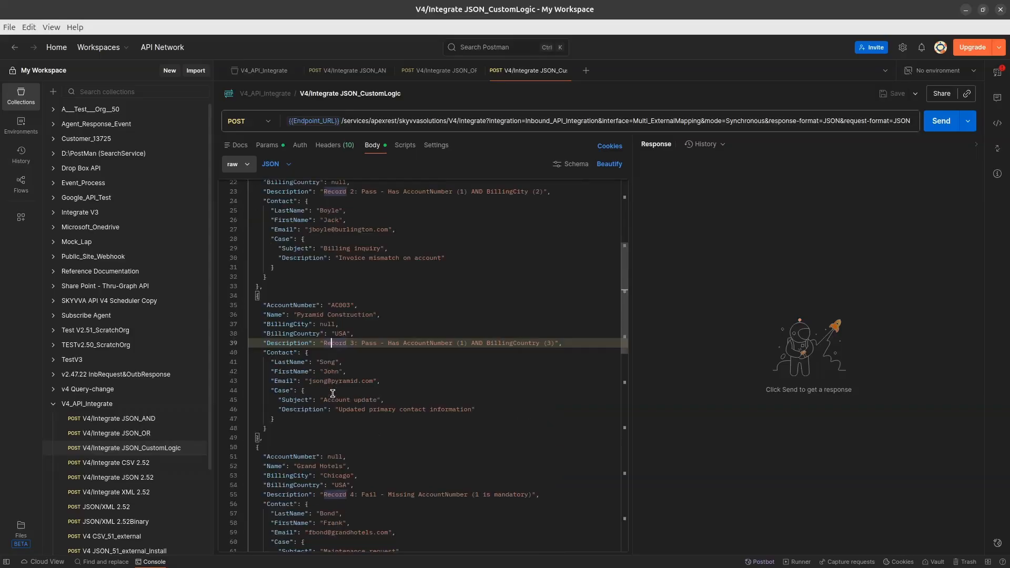
scroll(333, 394, "down", 12)
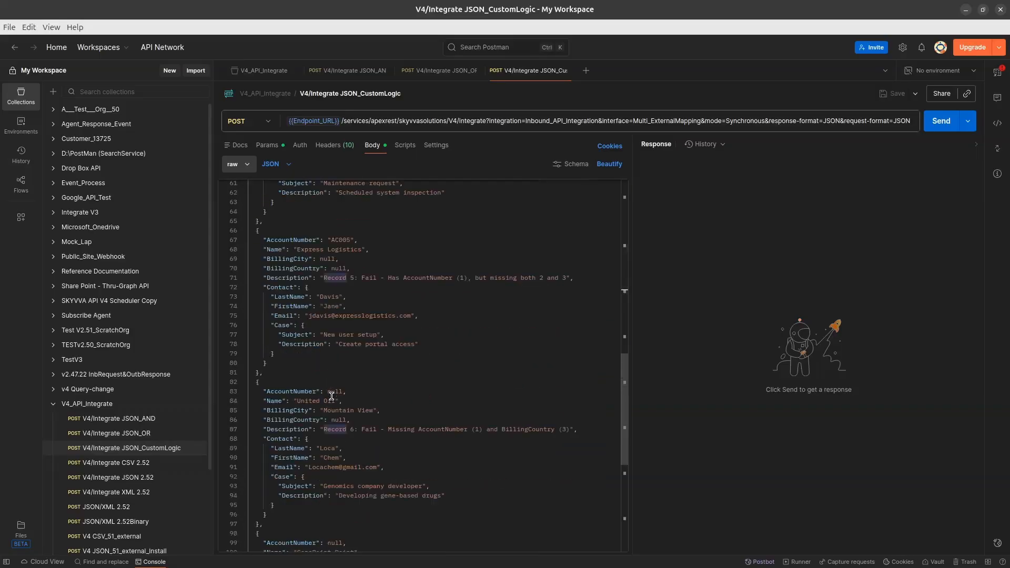
scroll(332, 395, "up", 18)
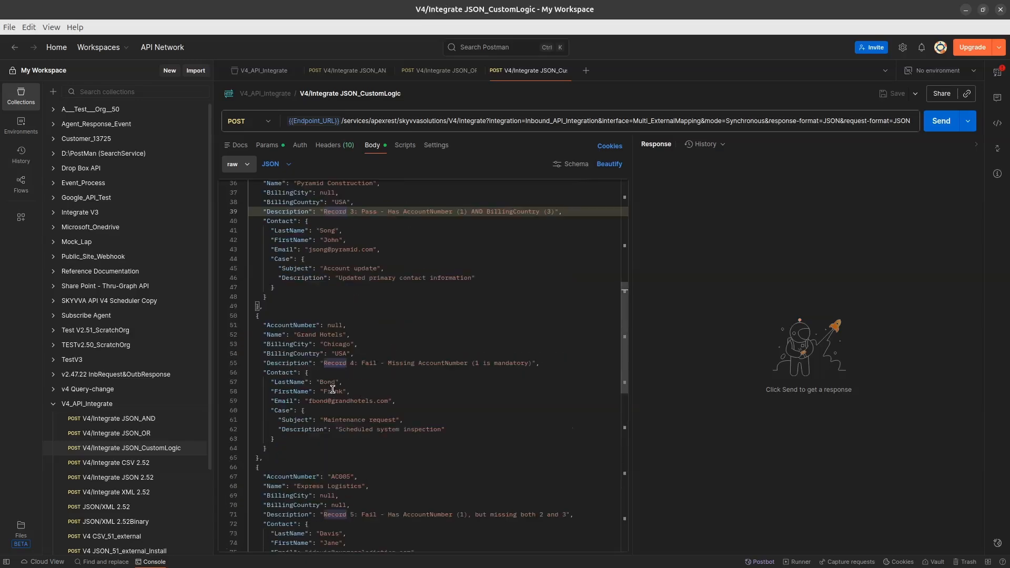
Send the JSON_CustomLogic request and scroll through the response's failed and completed records
scroll(334, 388, "up", 1)
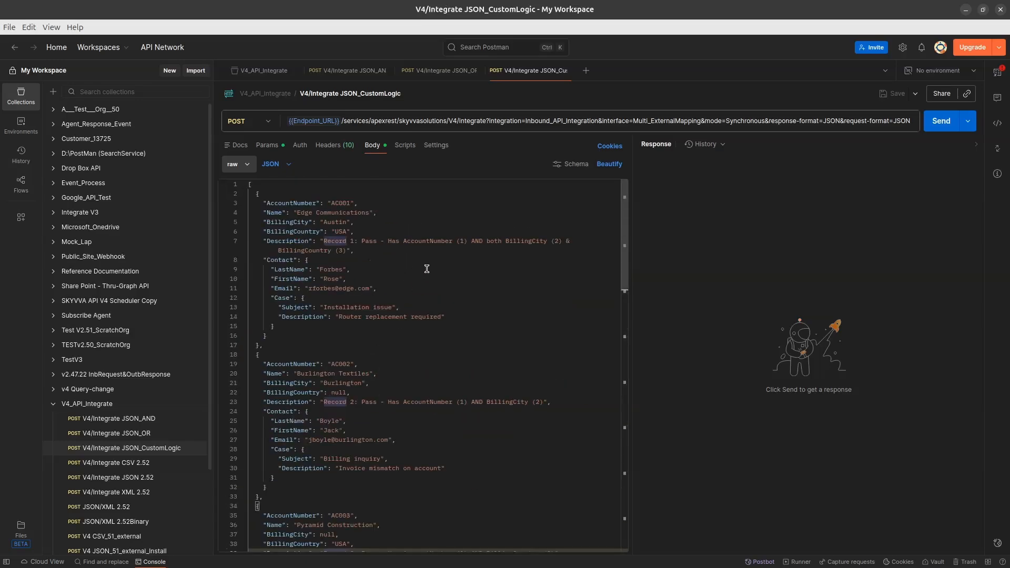
left_click(940, 122)
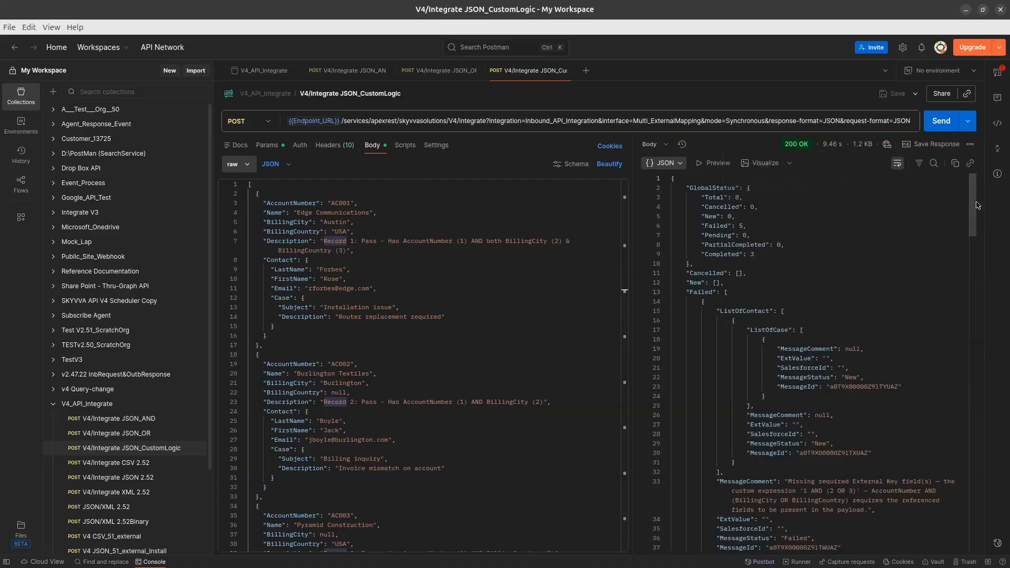
left_click_drag(977, 205, 985, 277)
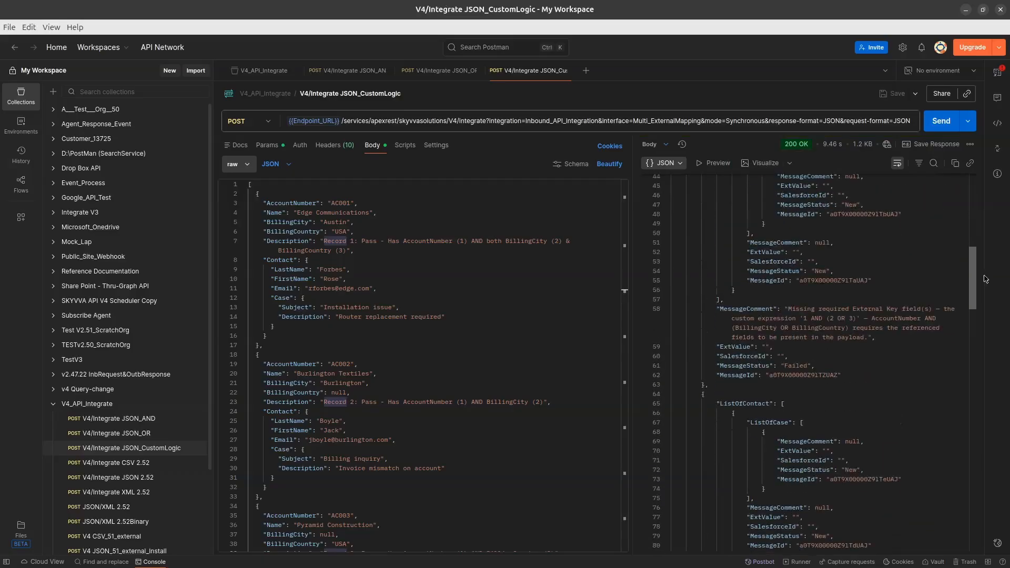
left_click_drag(988, 282, 1007, 451)
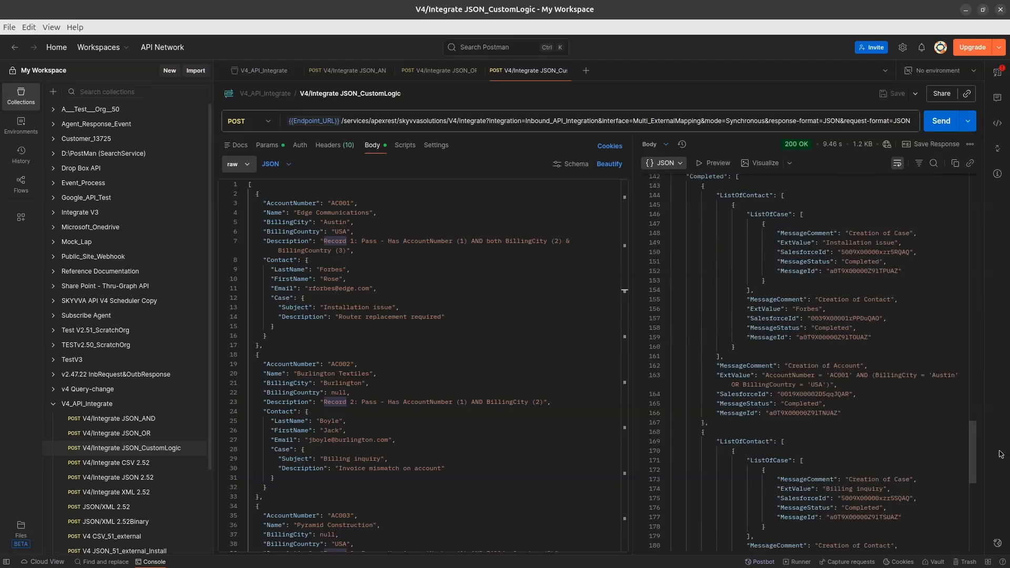
left_click_drag(973, 448, 979, 514)
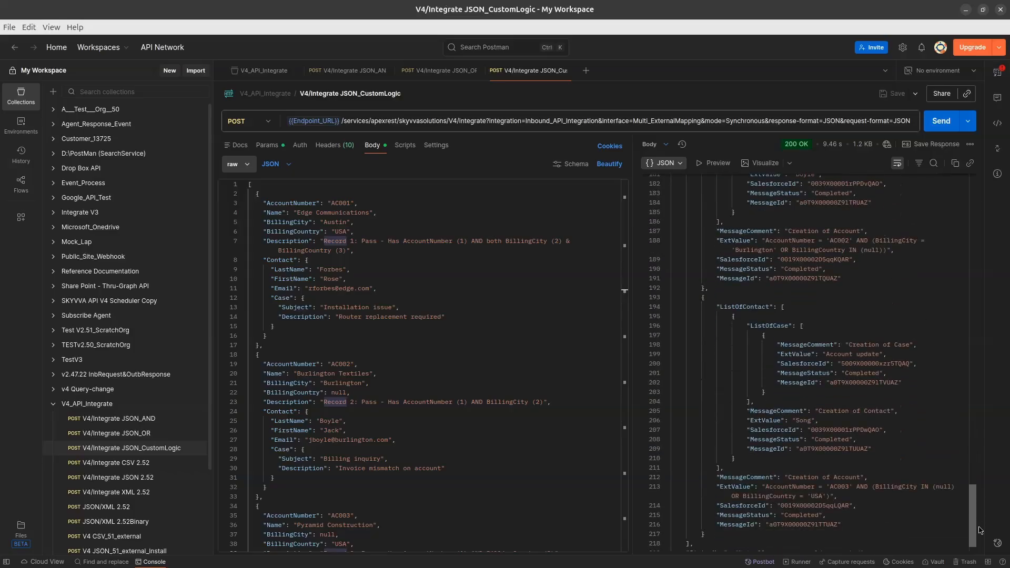
left_click_drag(979, 530, 979, 547)
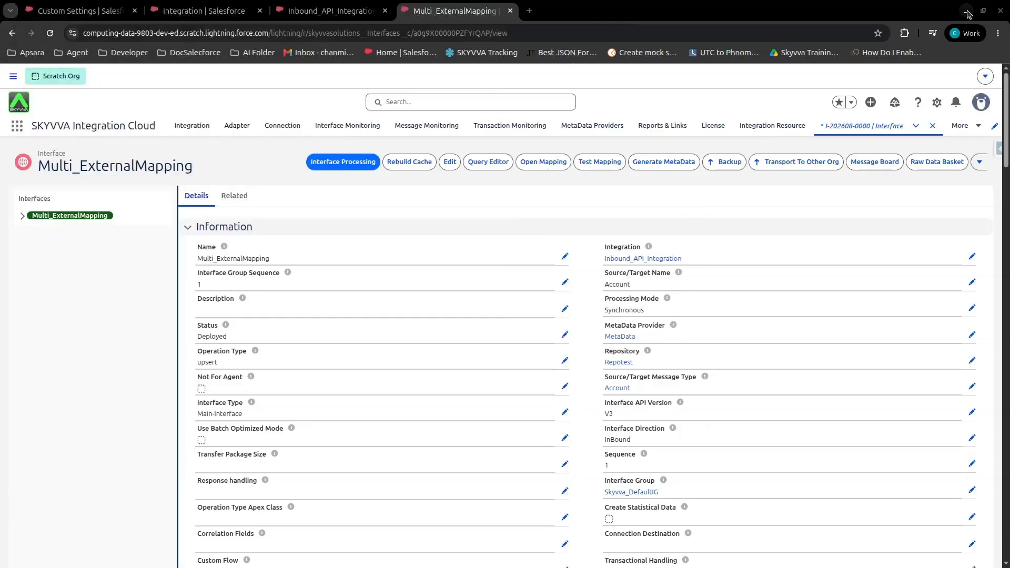
Switch to the browser, refresh the integration's message list with Apply Filter, and expand the newest message
left_click(966, 9)
left_click(336, 11)
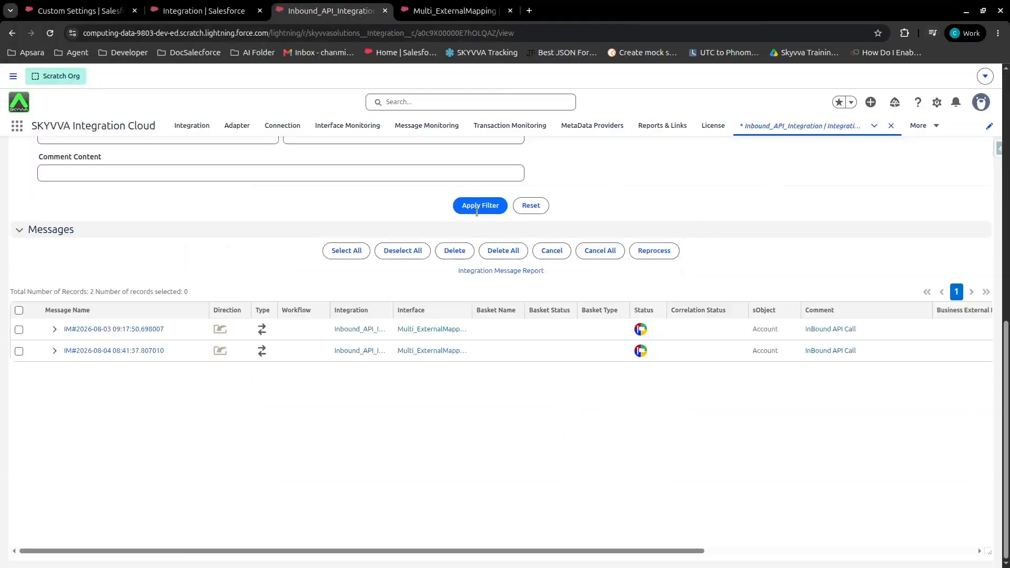
left_click(483, 210)
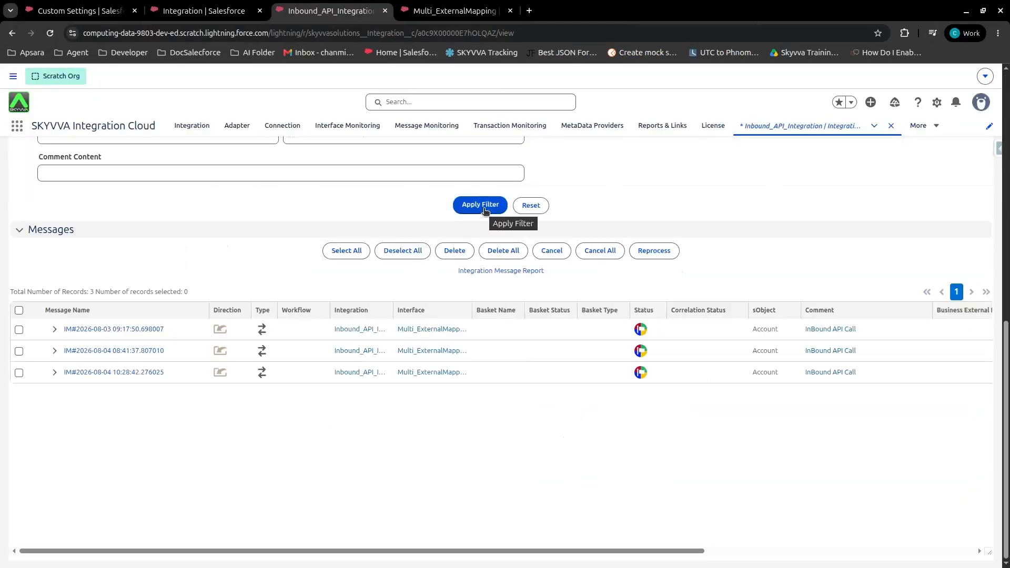
left_click(54, 373)
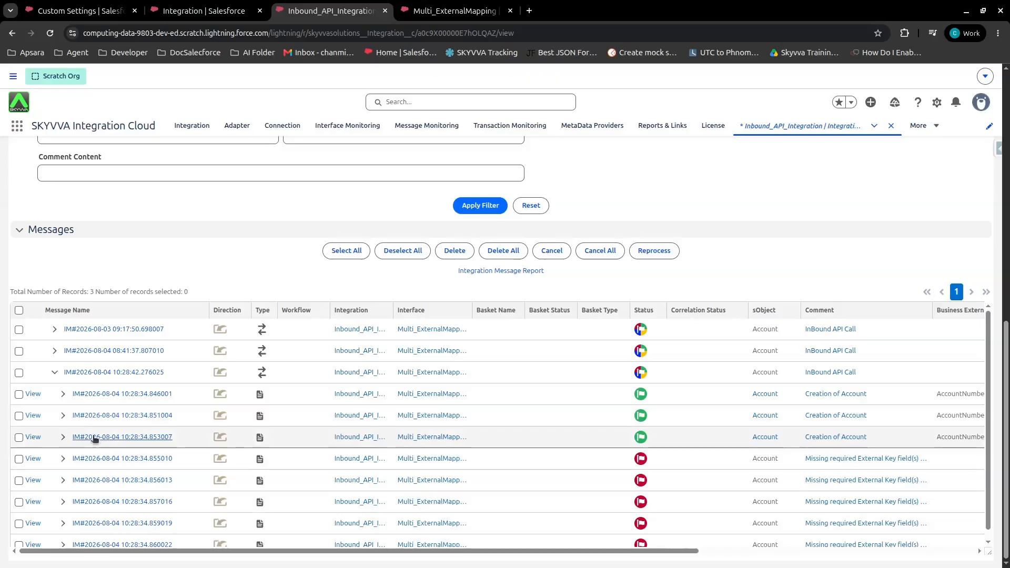
Scroll the child message rows sideways to review their comments and Business External Id values
scroll(42, 403, "down", 1)
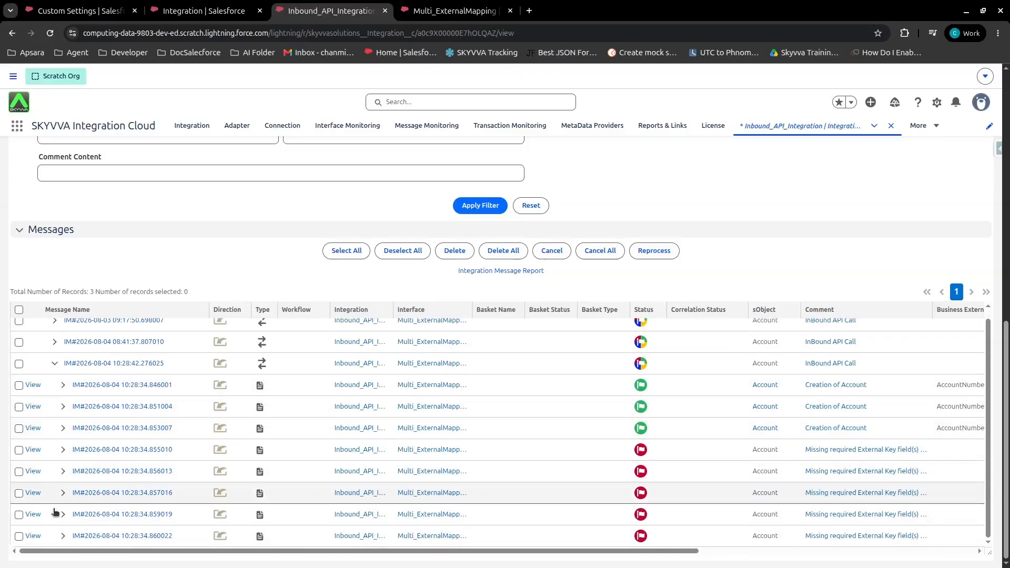
left_click_drag(504, 551, 649, 554)
left_click_drag(801, 310, 848, 375)
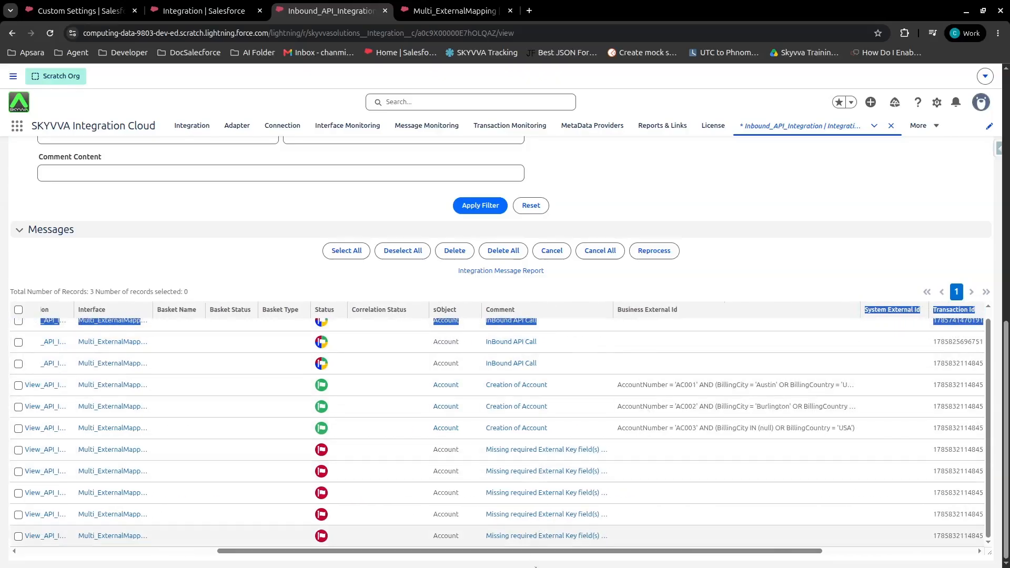
left_click_drag(531, 552, 332, 552)
Open the newest parent message and expand all of its child messages in the message tree
left_click(78, 363)
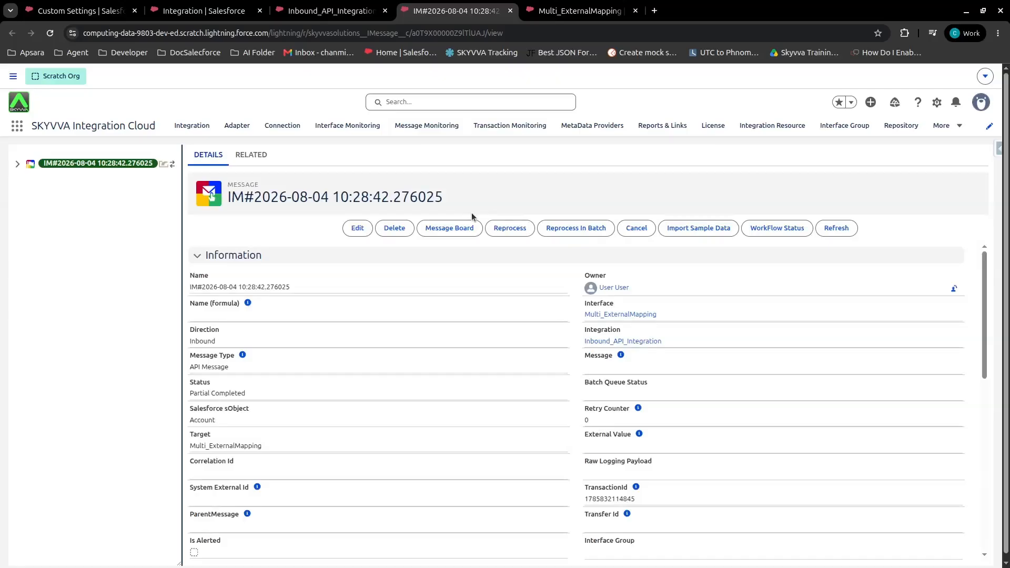
scroll(352, 340, "down", 10)
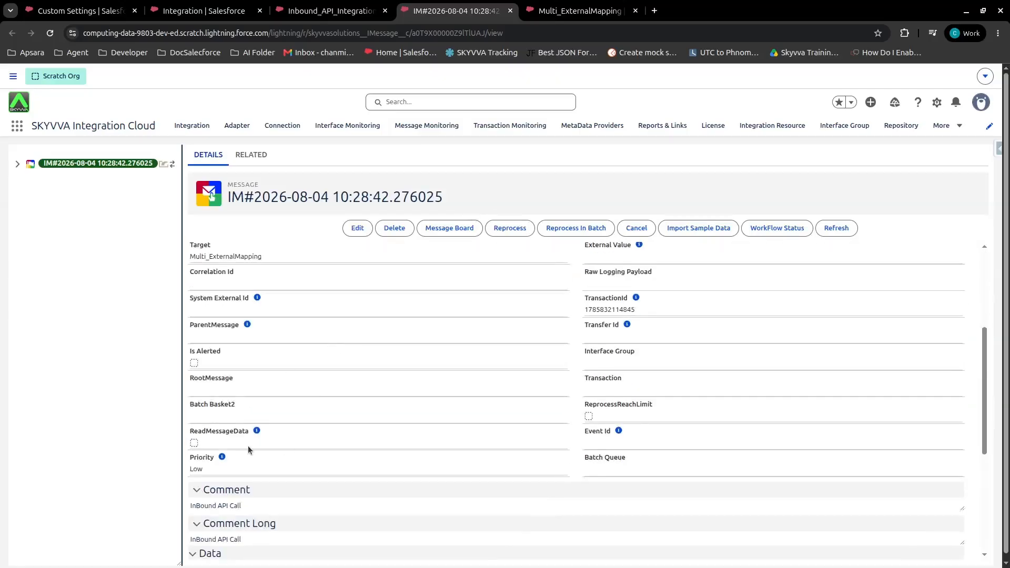
left_click(17, 164)
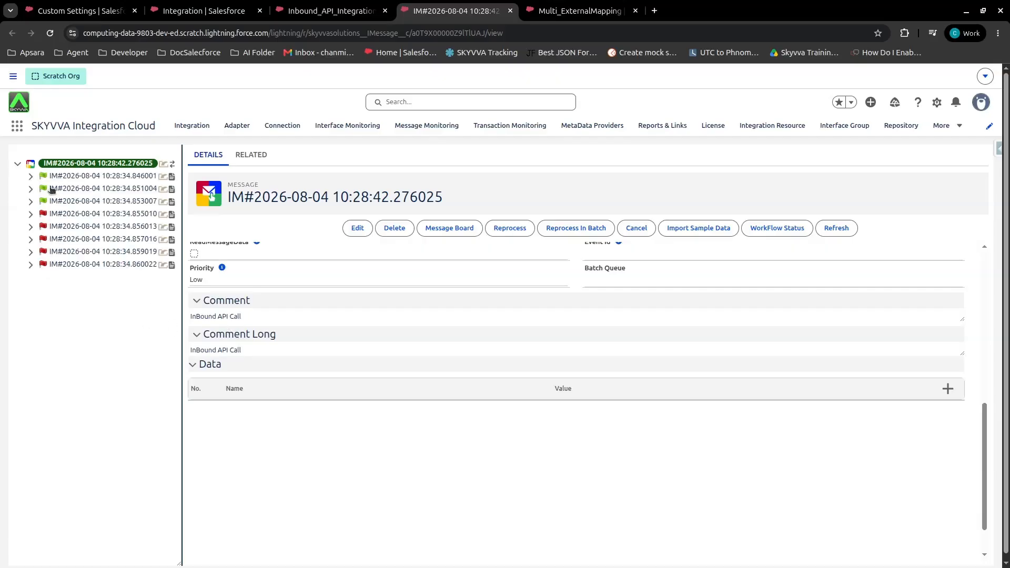
left_click(32, 181)
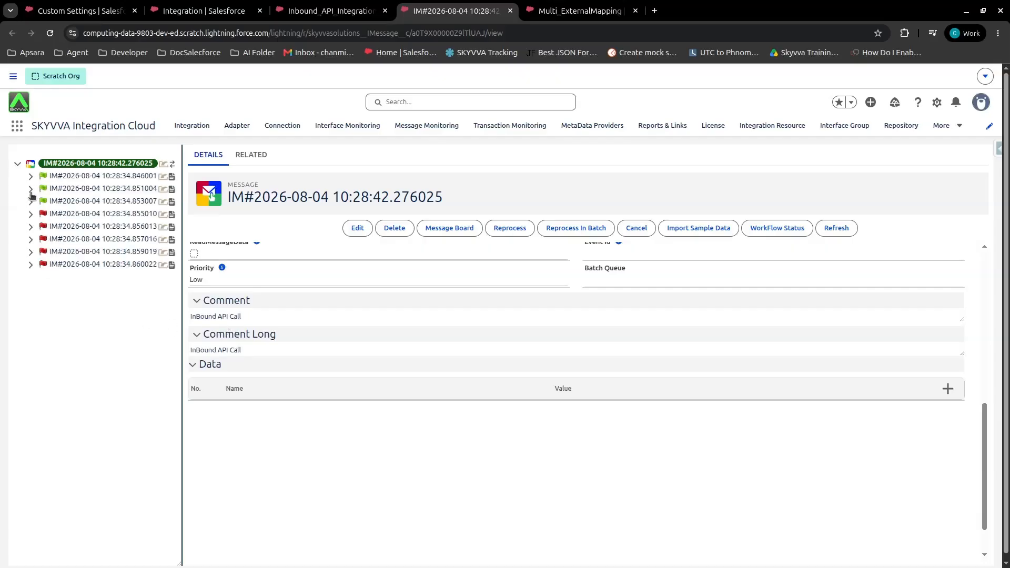
left_click(30, 264)
left_click(30, 252)
left_click(30, 239)
left_click(30, 226)
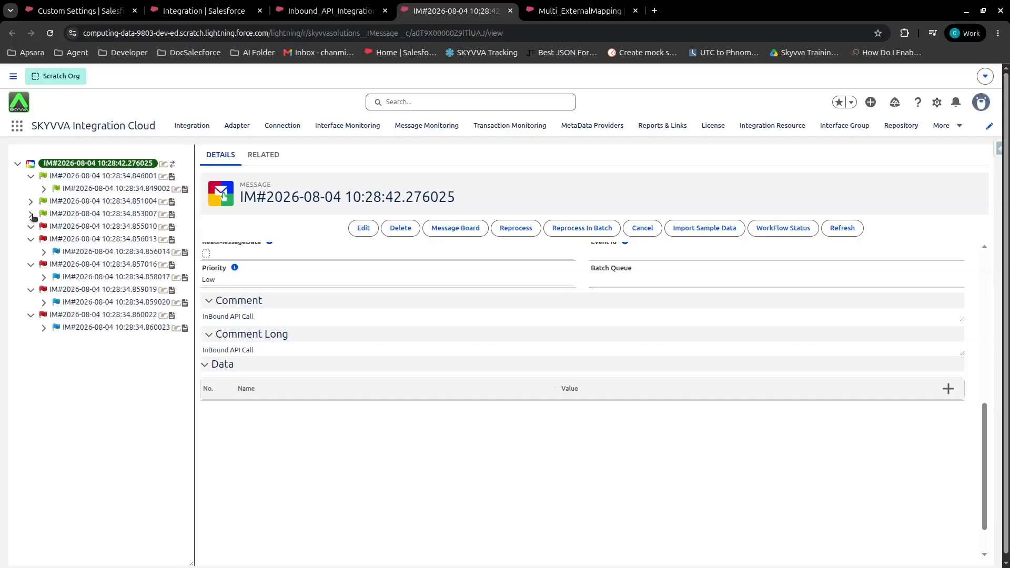
left_click(30, 203)
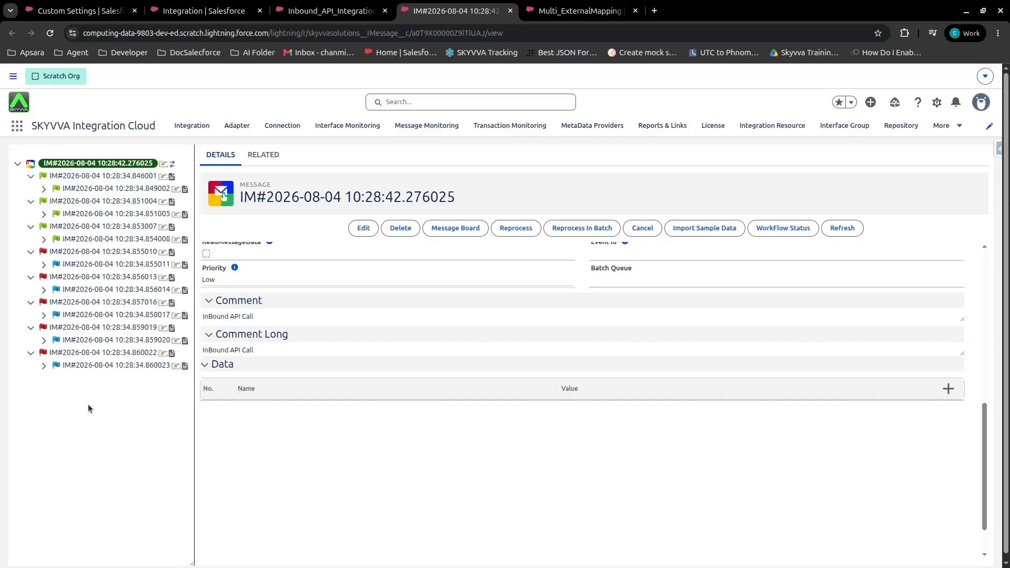
Inspect the three completed Account child messages' external values and data fields
left_click(81, 176)
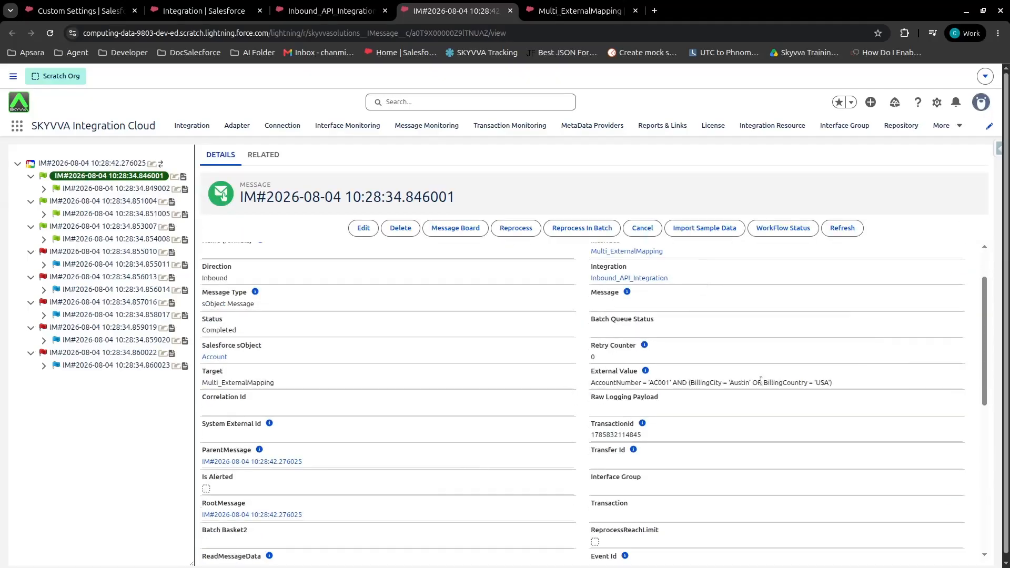
scroll(849, 382, "down", 6)
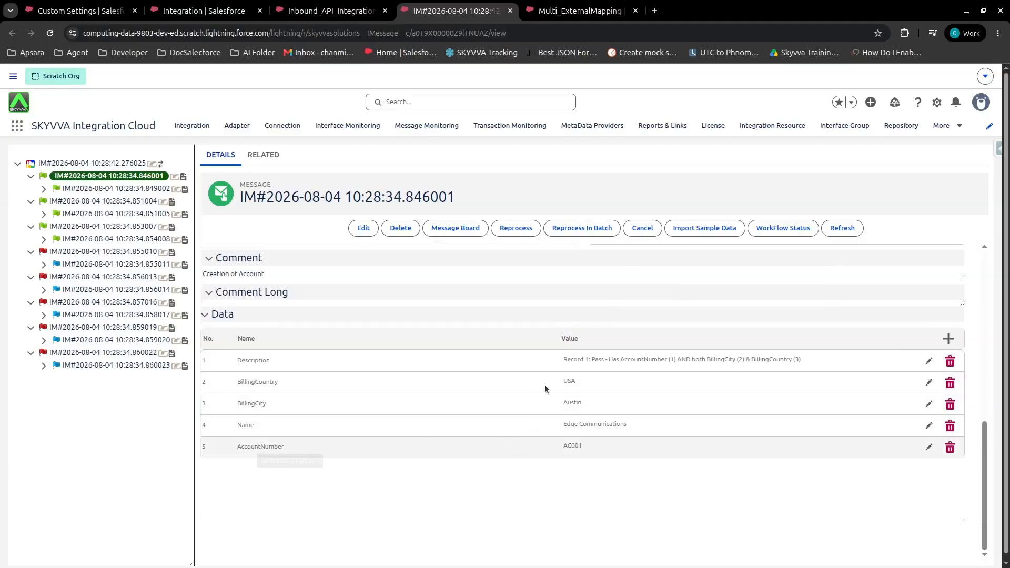
left_click(109, 201)
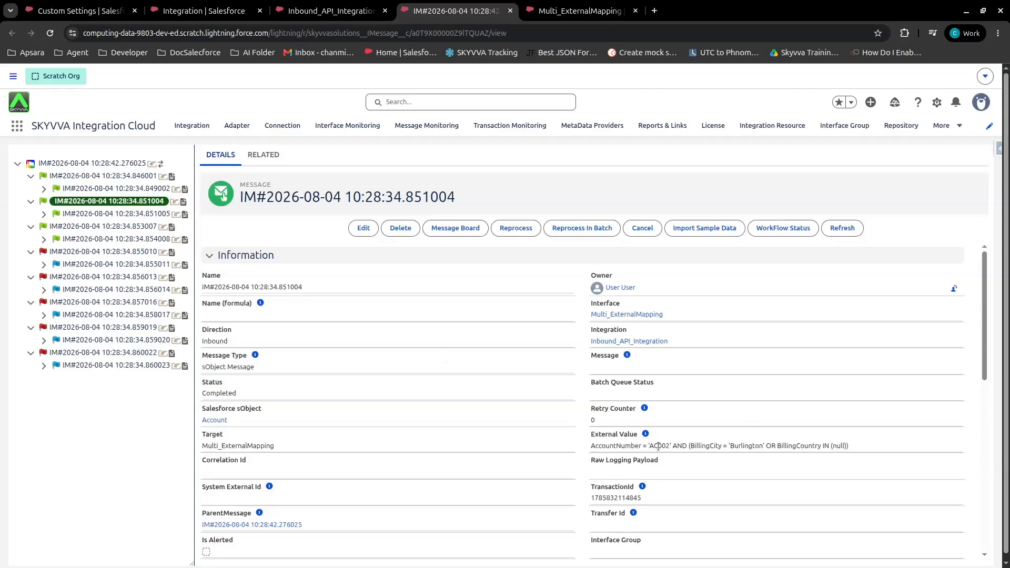
scroll(458, 374, "down", 10)
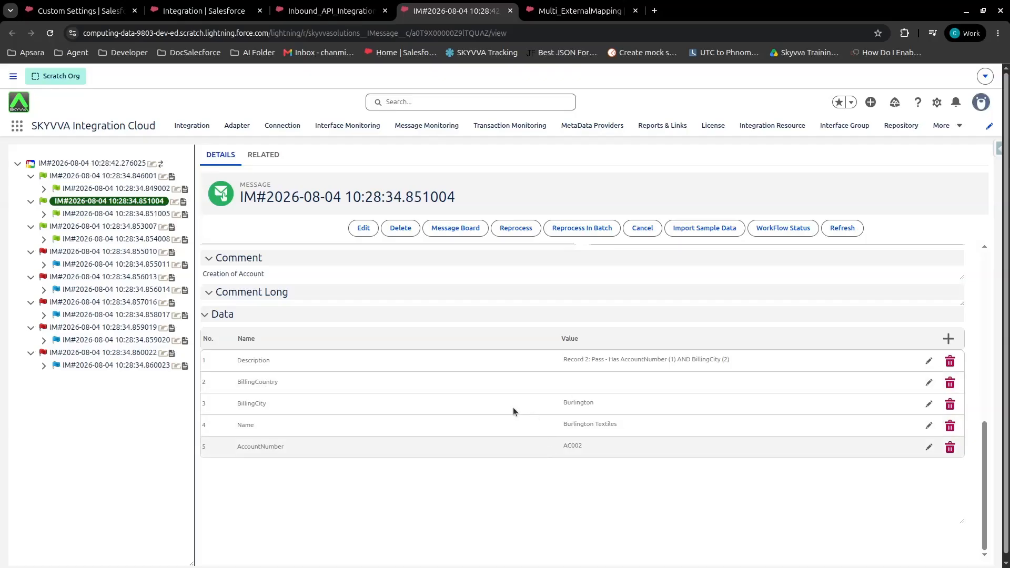
left_click(116, 226)
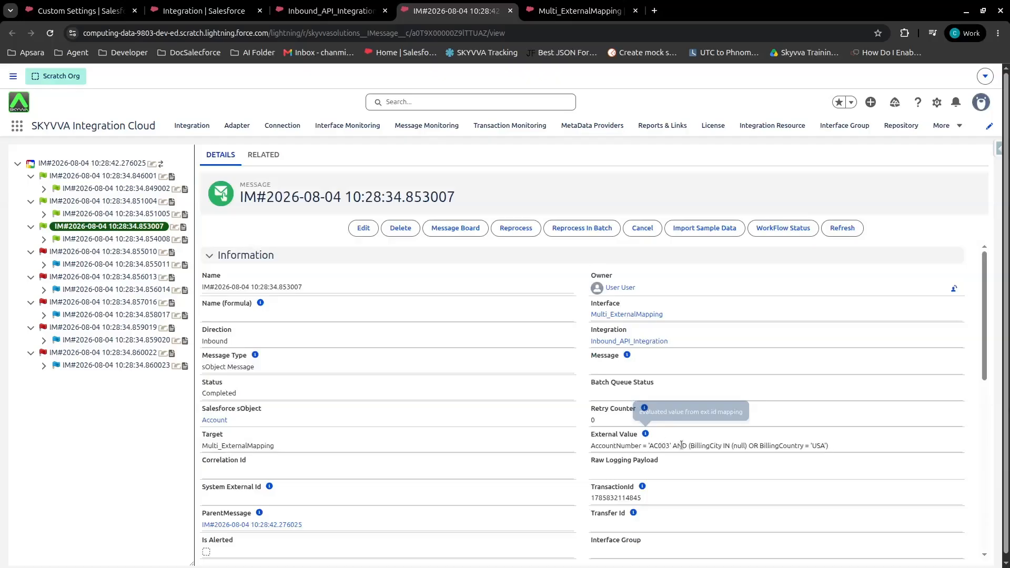
scroll(242, 359, "down", 9)
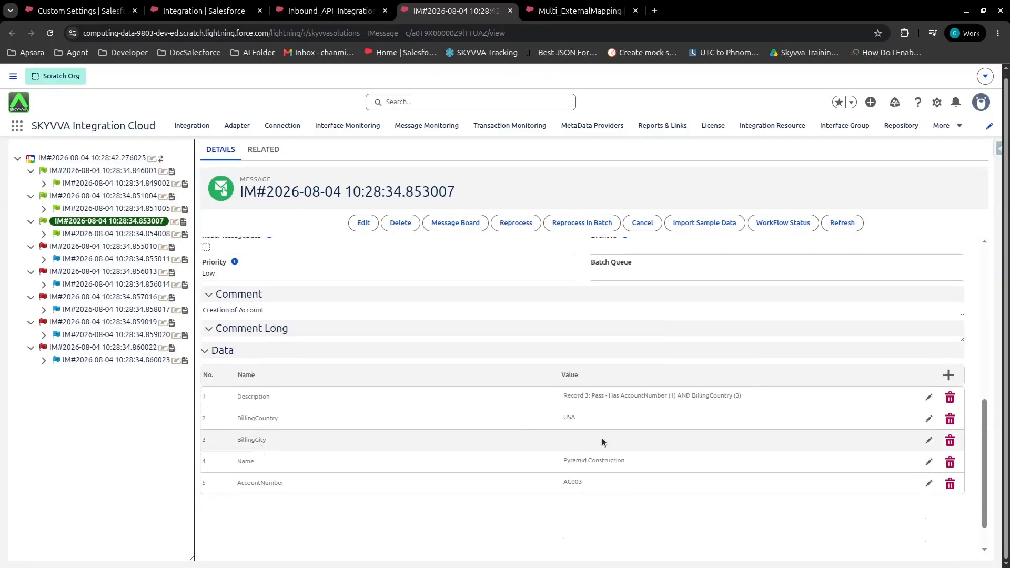
Inspect the first two failed Account child messages' comments and data fields
left_click(71, 248)
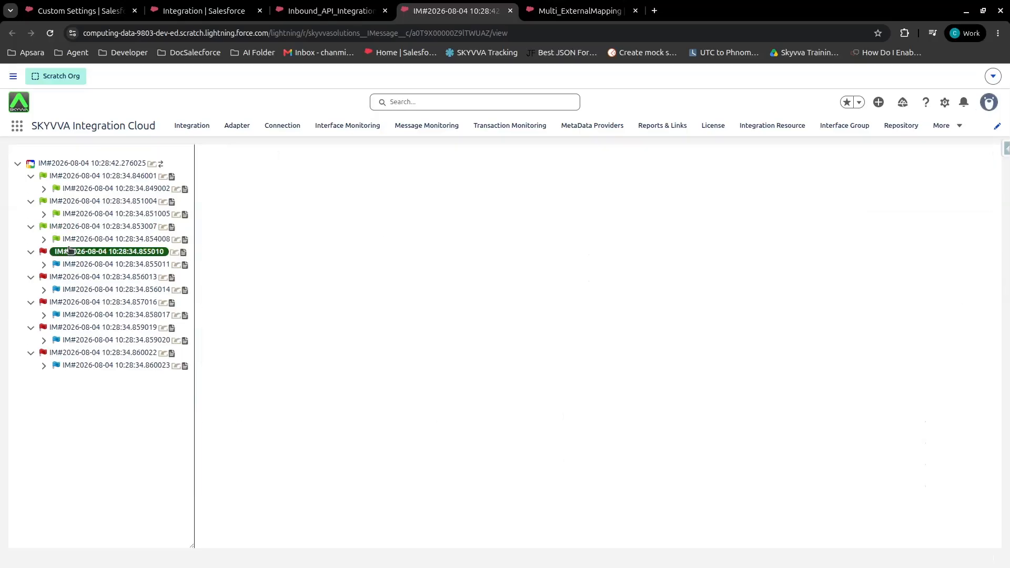
scroll(330, 511, "down", 9)
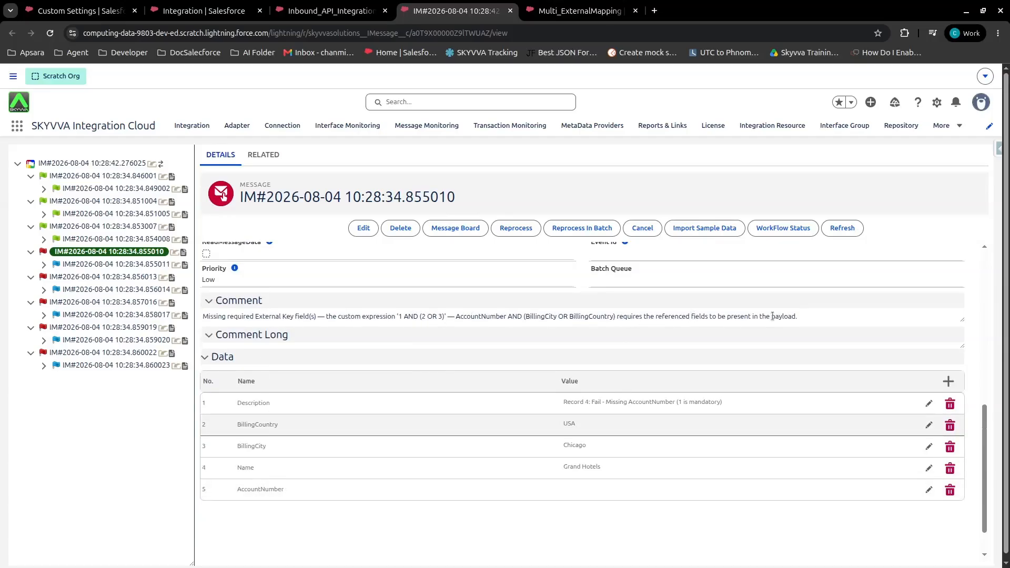
left_click(77, 278)
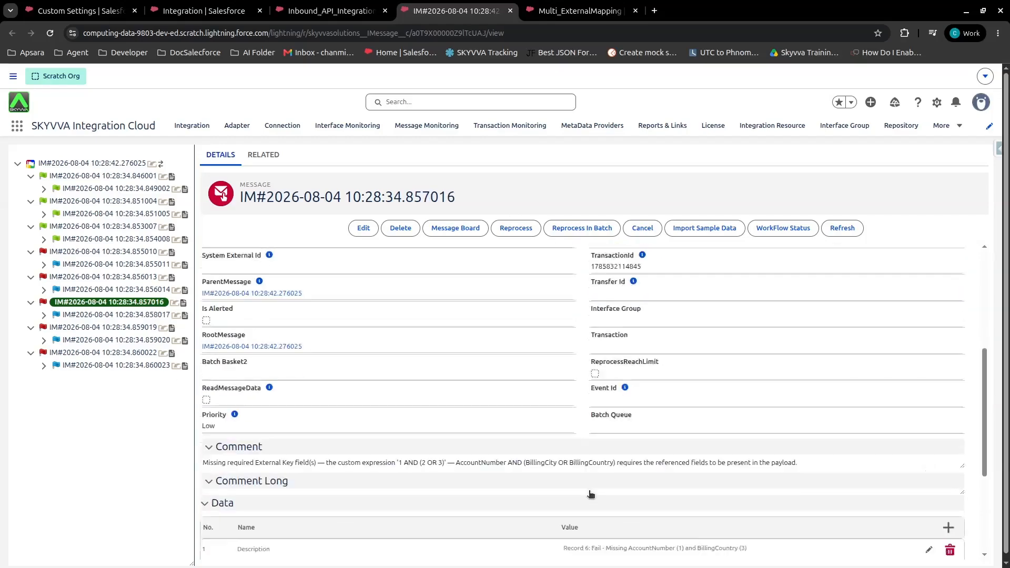
scroll(591, 492, "down", 3)
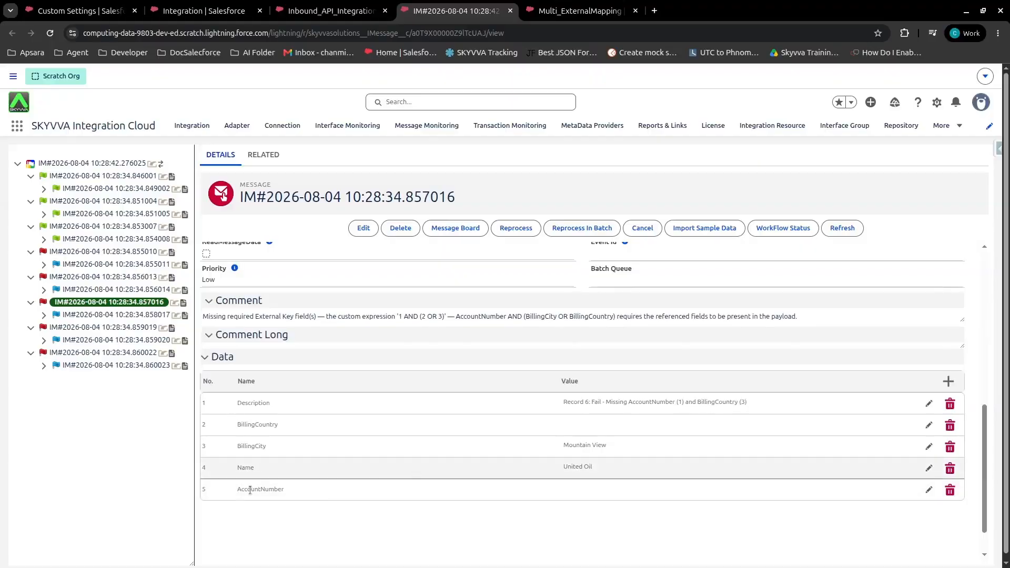
Inspect the remaining failed Account child messages' comments and data, highlighting the referenced key fields in the comment
left_click(101, 328)
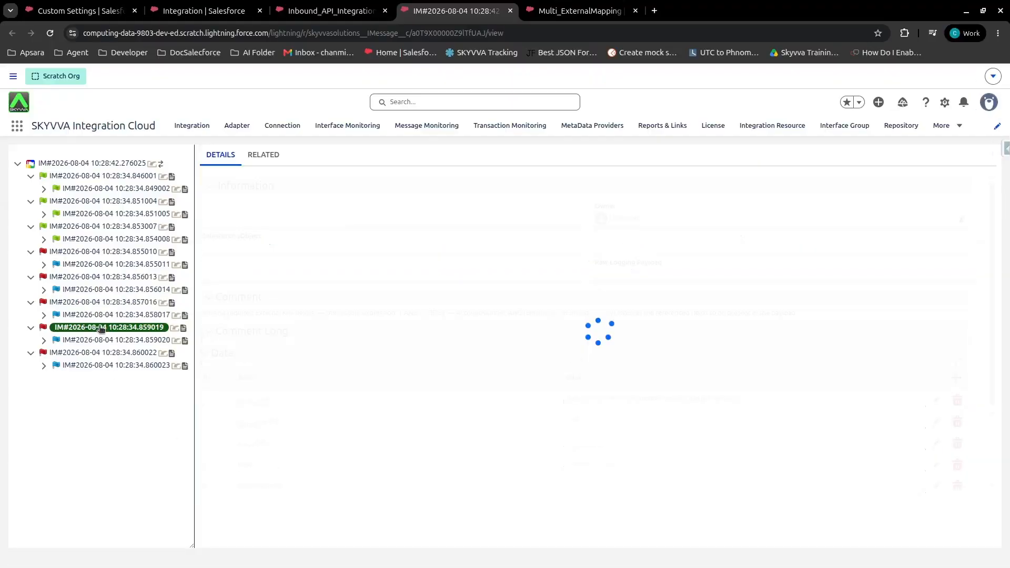
scroll(381, 387, "down", 10)
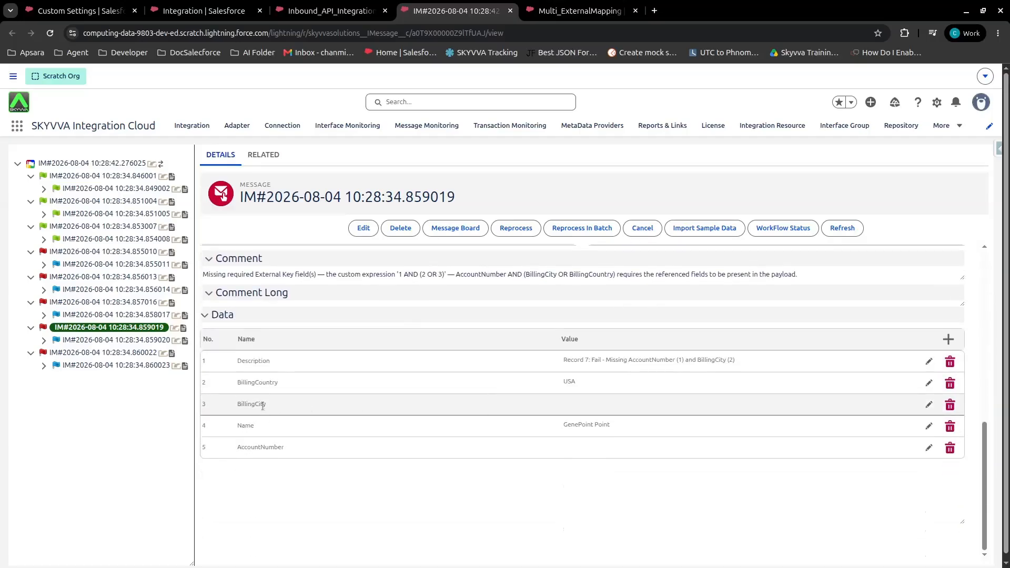
left_click(106, 352)
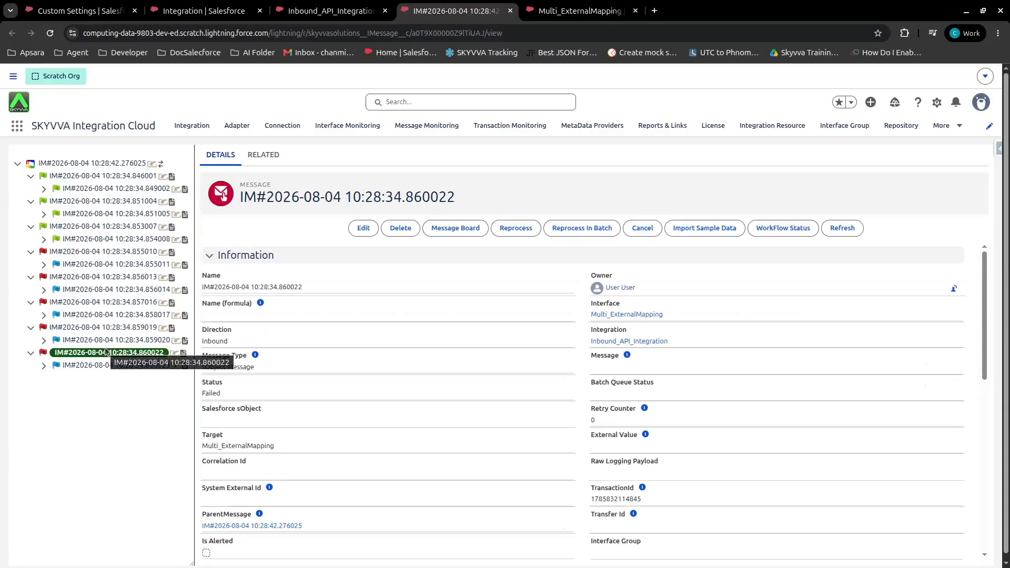
scroll(576, 426, "down", 10)
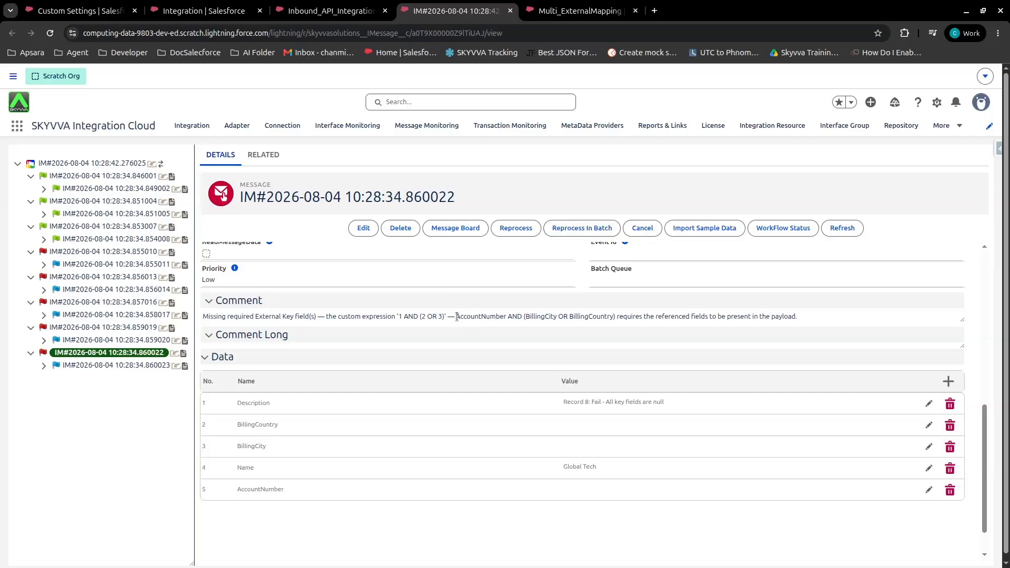
left_click_drag(457, 317, 616, 313)
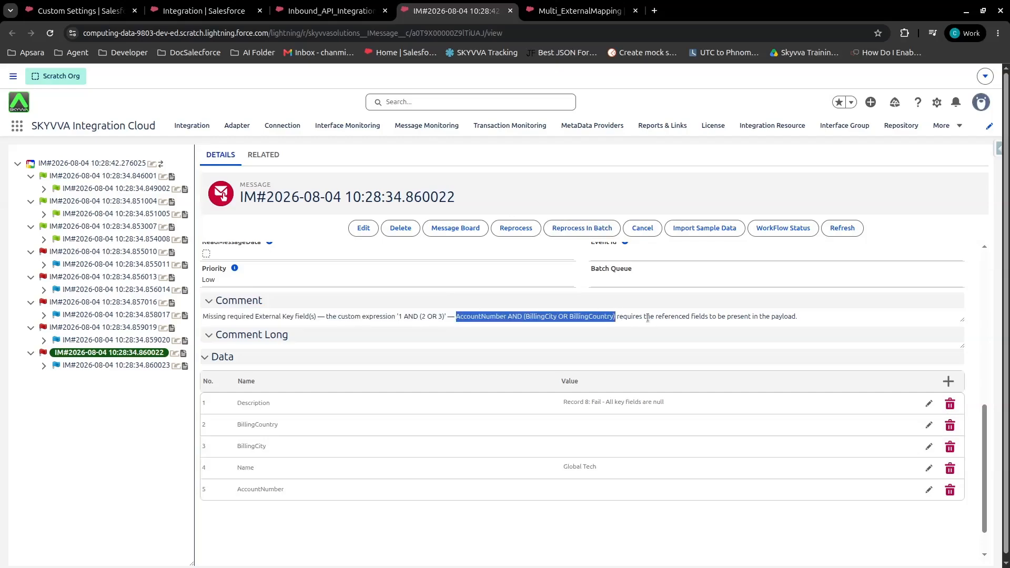
left_click(808, 317)
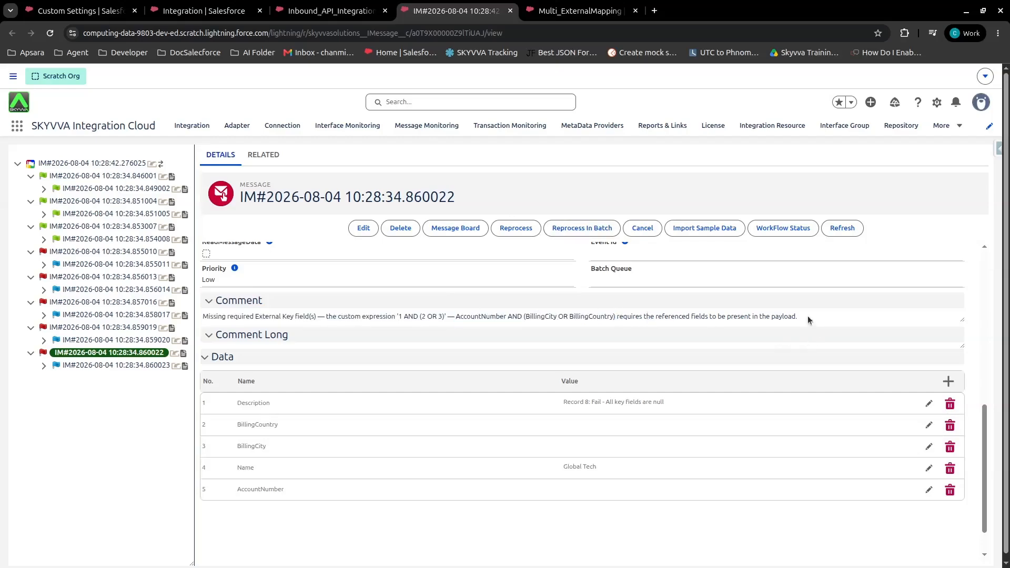